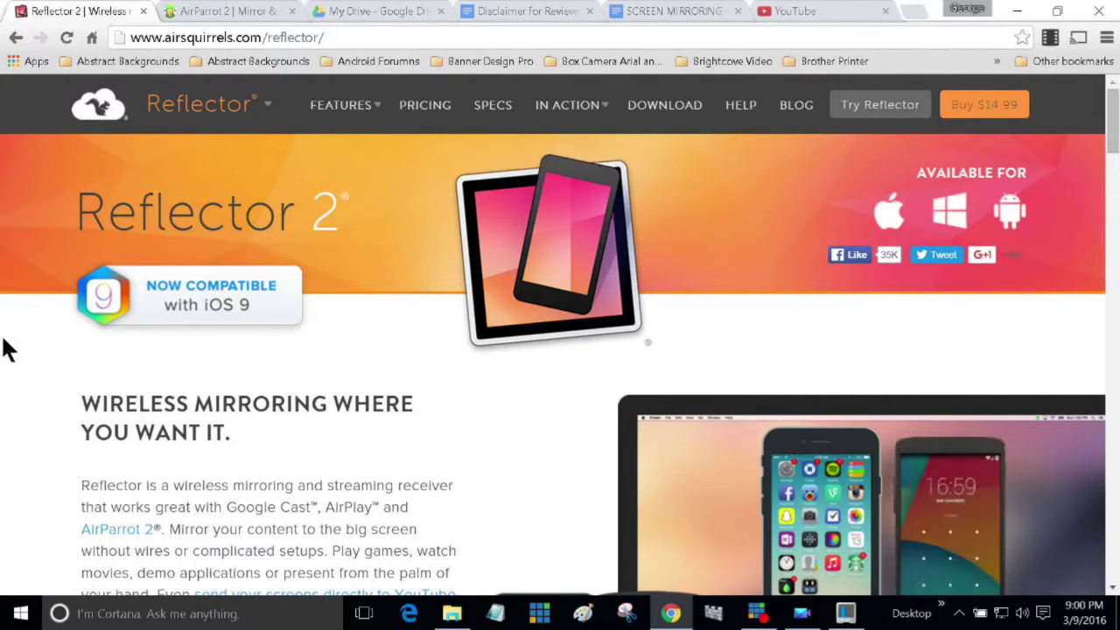
View the AirParrot 2 product page and return to the Reflector 2 page
left_click(248, 11)
mouse_move(289, 149)
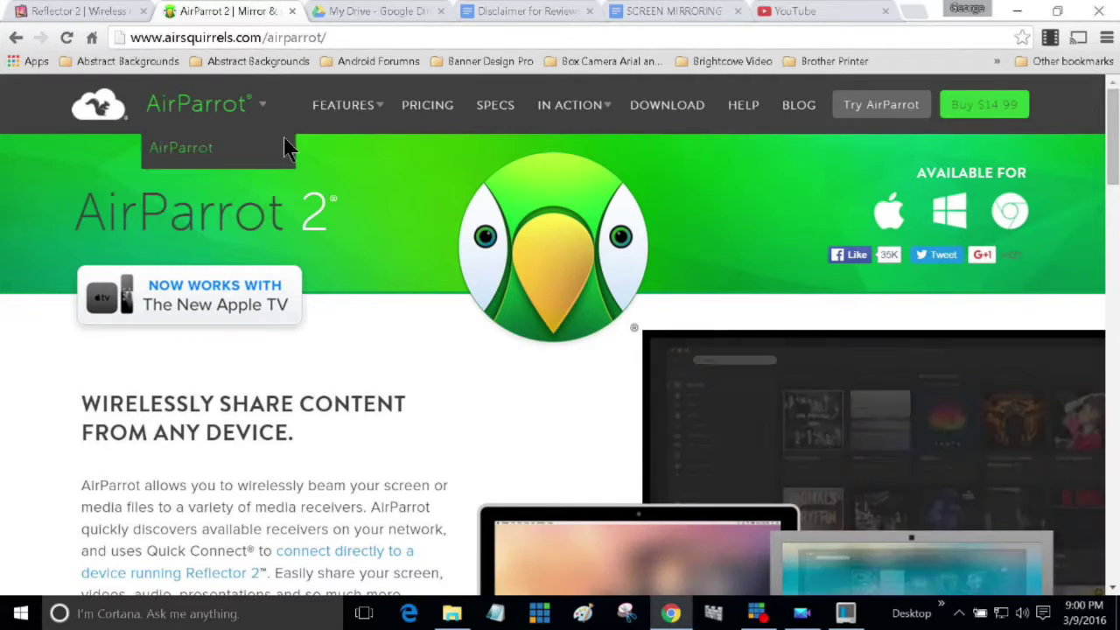
left_click(88, 13)
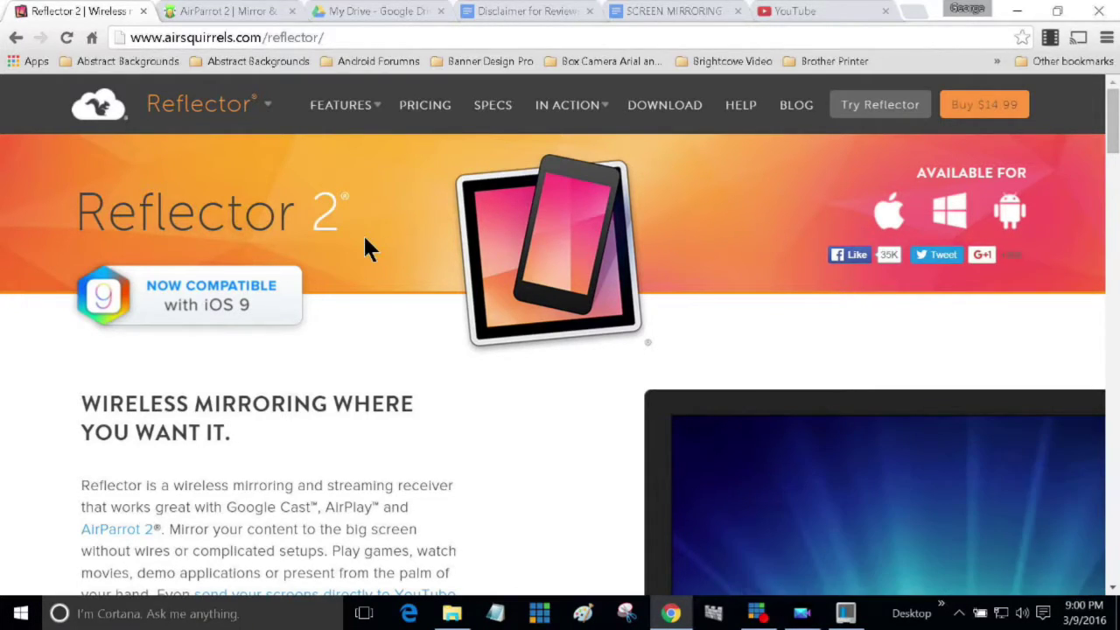
Read the Reflector 2 product page's sections on wireless mirroring, streaming, built-in receivers and required hardware, and look over the site's navigation options
scroll(365, 238, "down", 3)
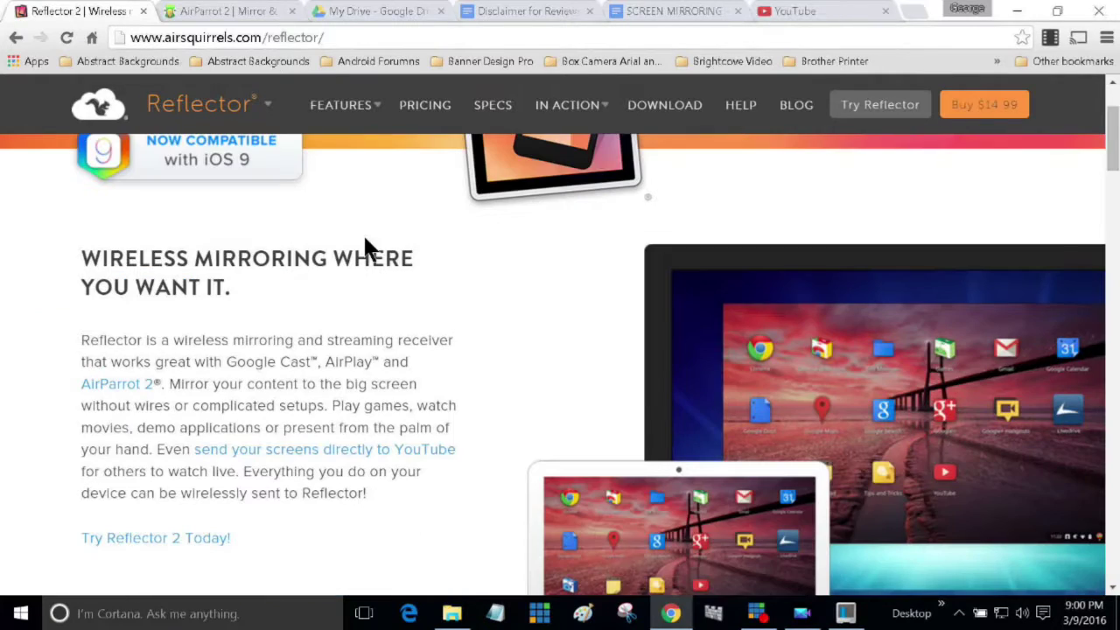
scroll(365, 238, "up", 2)
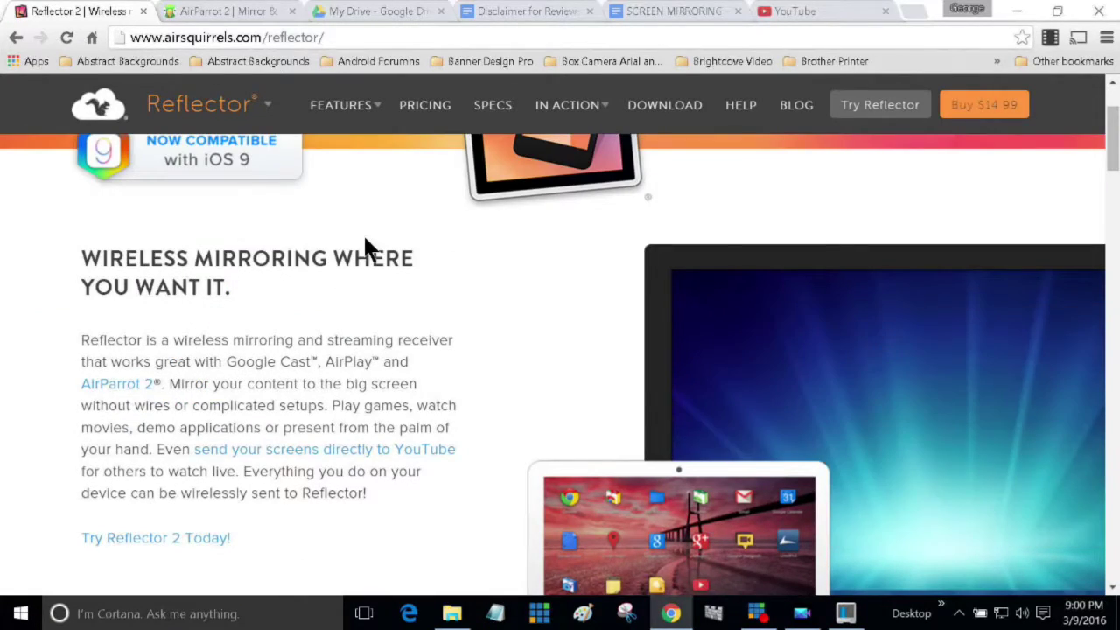
scroll(366, 247, "down", 3)
scroll(363, 245, "down", 3)
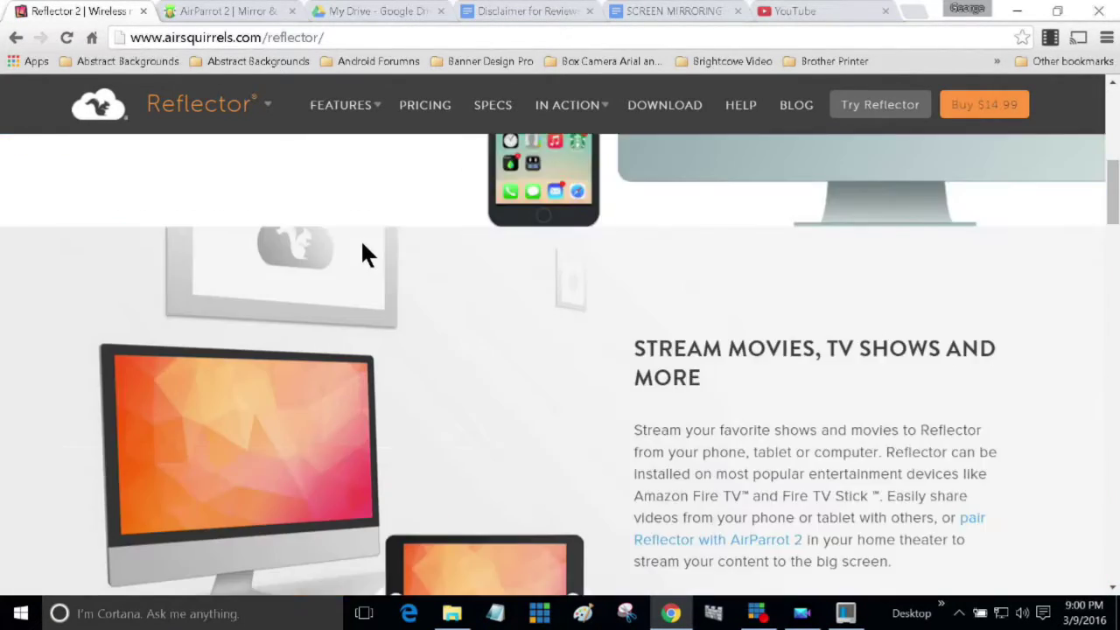
scroll(363, 247, "down", 5)
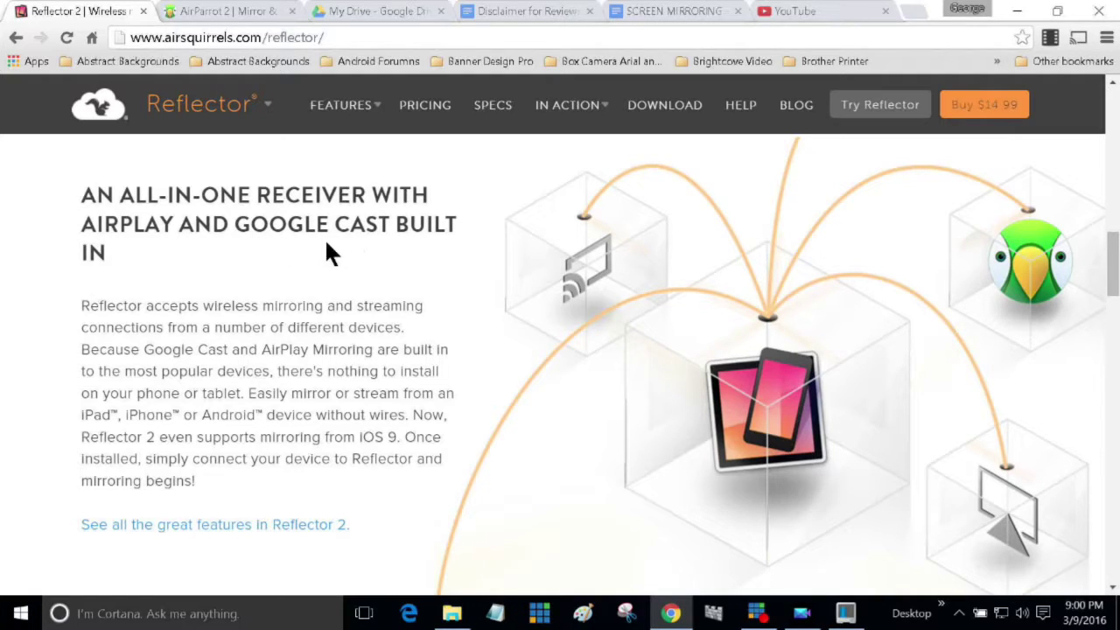
scroll(326, 243, "down", 5)
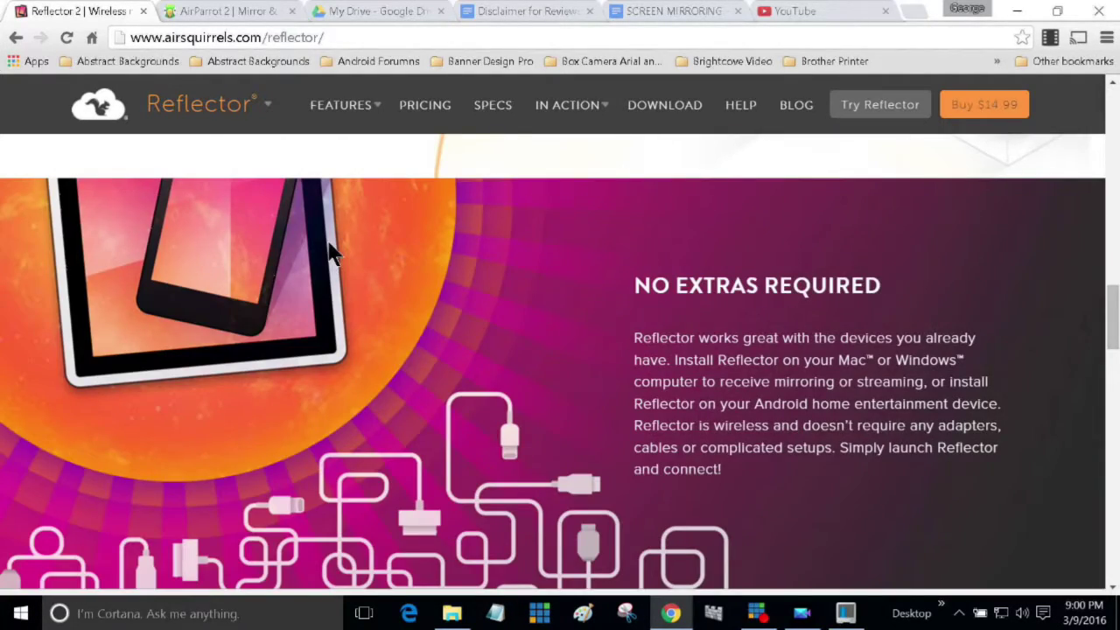
scroll(327, 250, "up", 15)
mouse_move(346, 112)
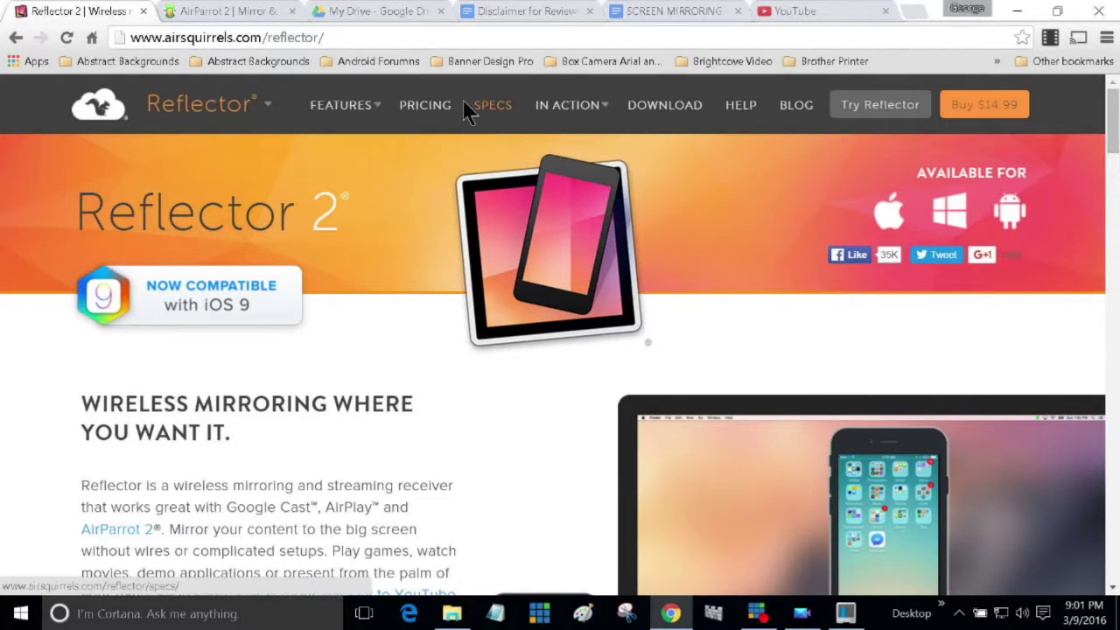
mouse_move(557, 103)
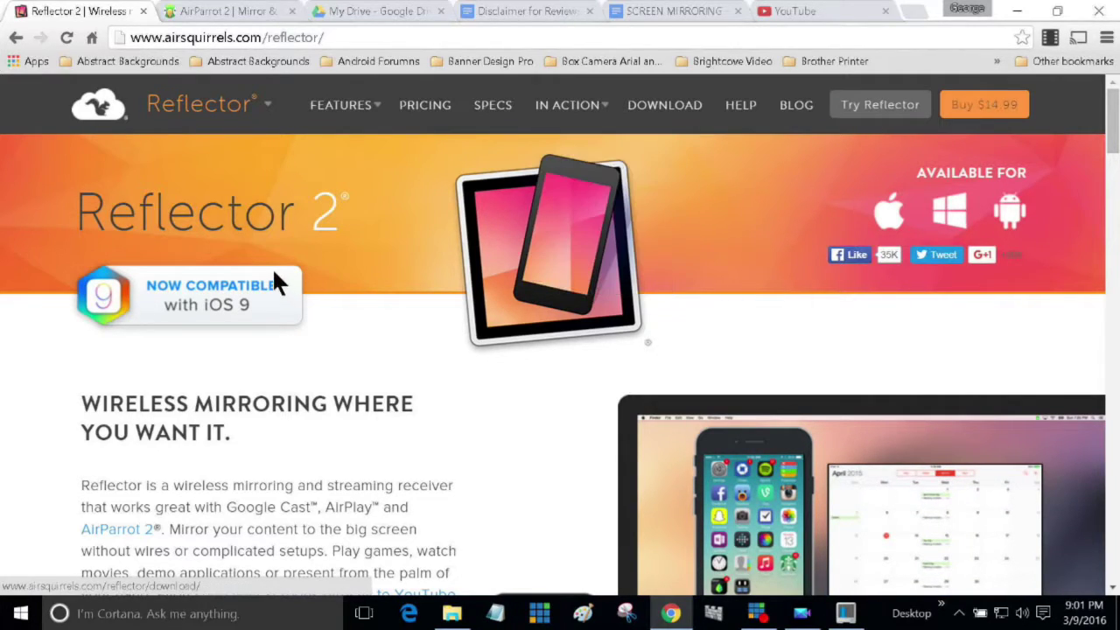
Read the AirParrot 2 product page's sections on sharing content from any device and using multiple receivers
left_click(226, 12)
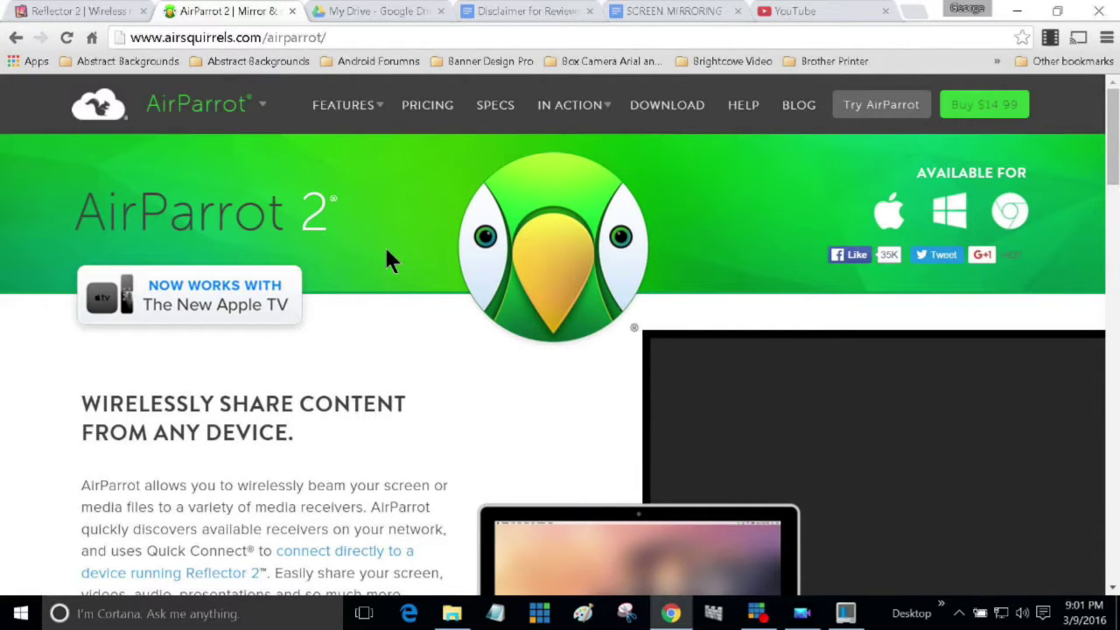
scroll(385, 250, "down", 3)
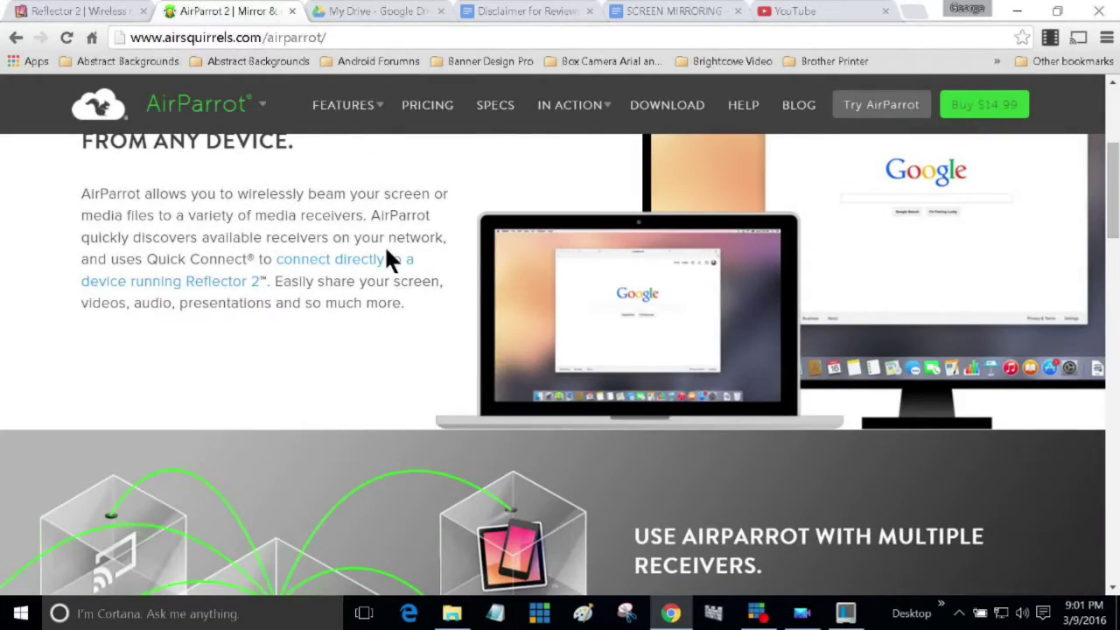
scroll(386, 250, "down", 4)
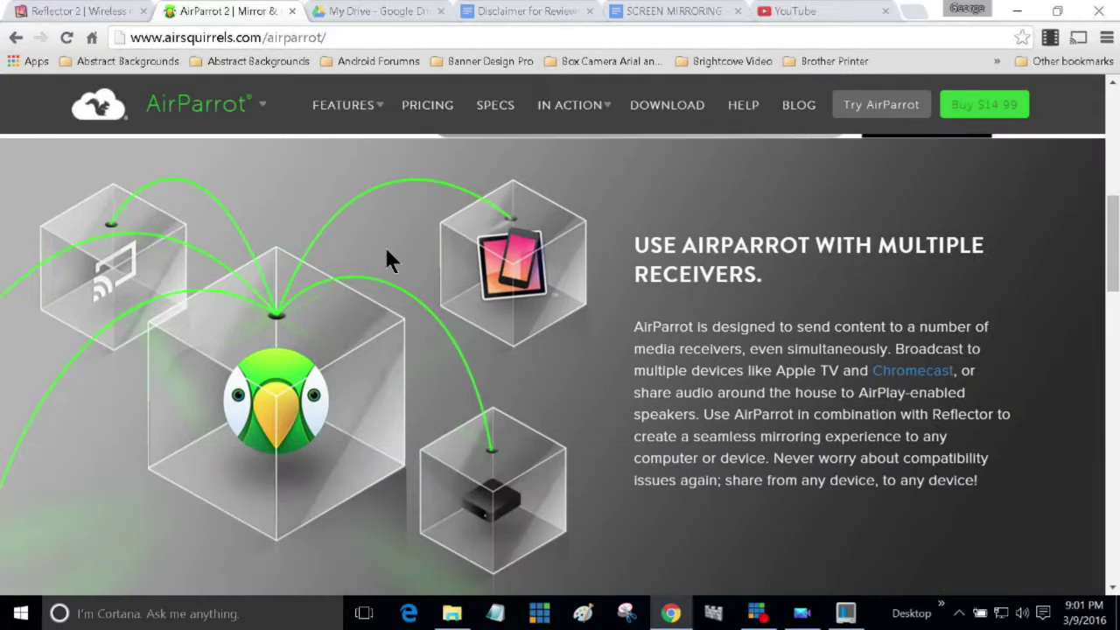
scroll(385, 250, "up", 4)
scroll(386, 249, "up", 3)
scroll(386, 250, "down", 5)
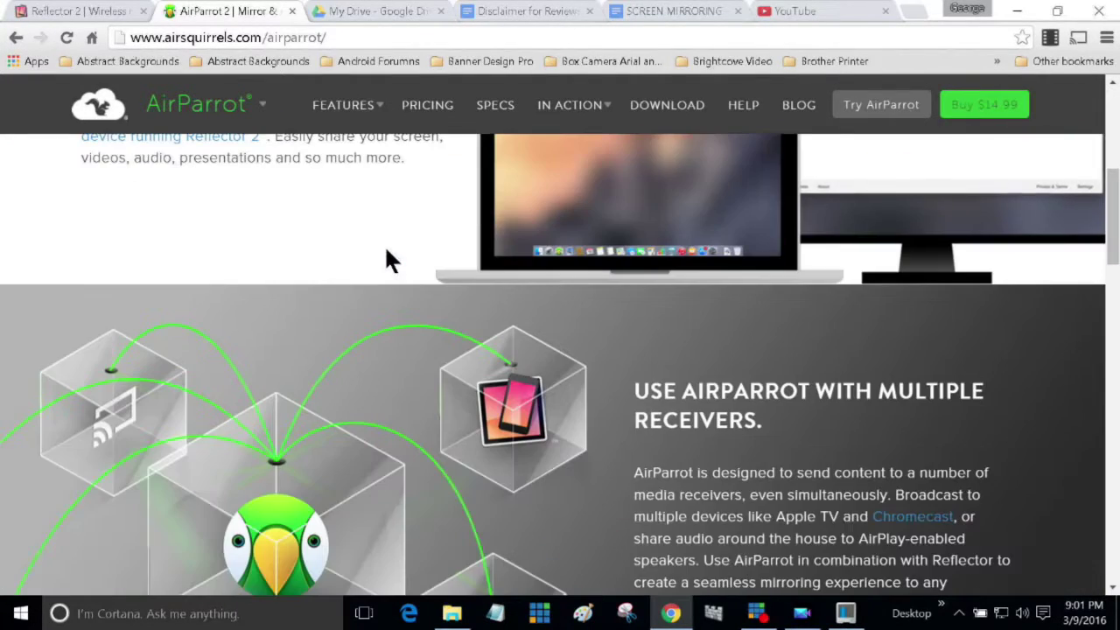
scroll(386, 249, "down", 2)
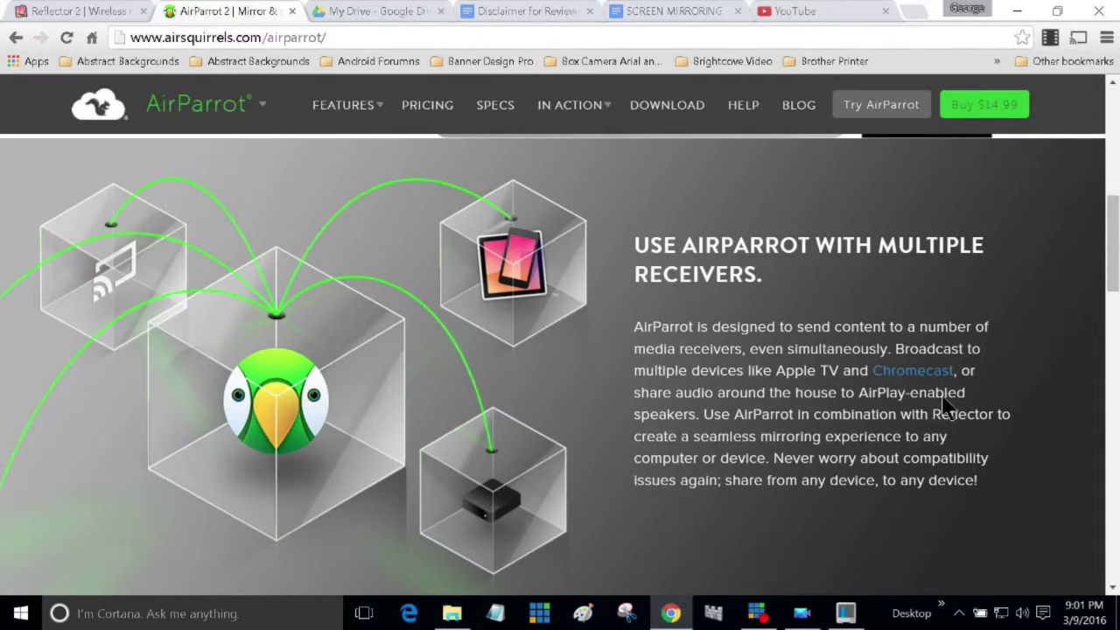
scroll(651, 398, "up", 10)
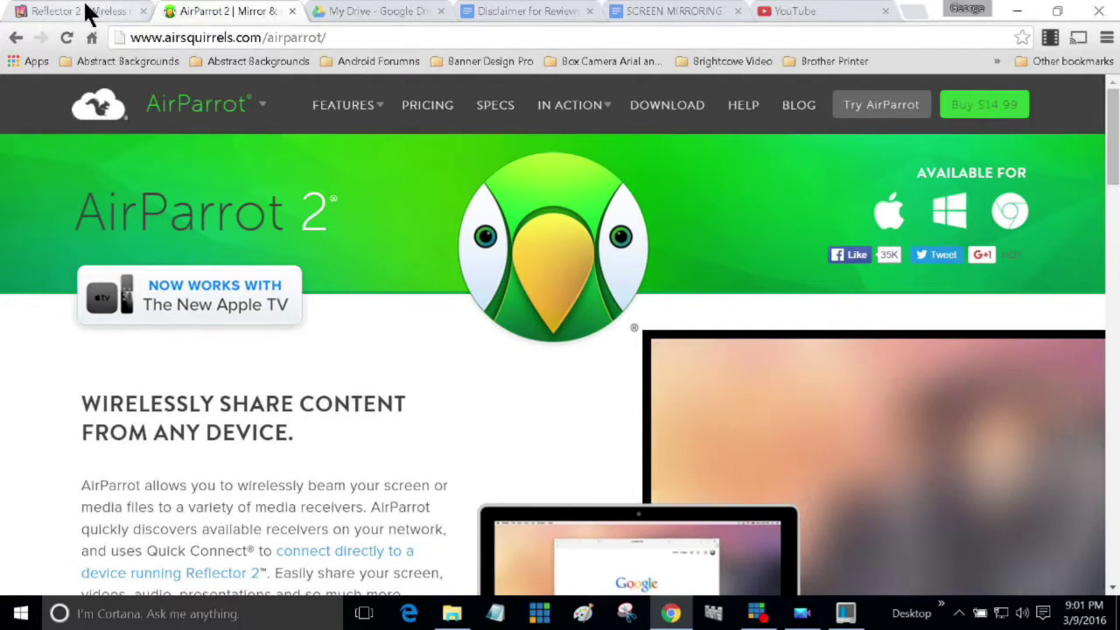
Open the Try Reflector page and review the free 7-day trial downloads for Mac and Windows
left_click(88, 12)
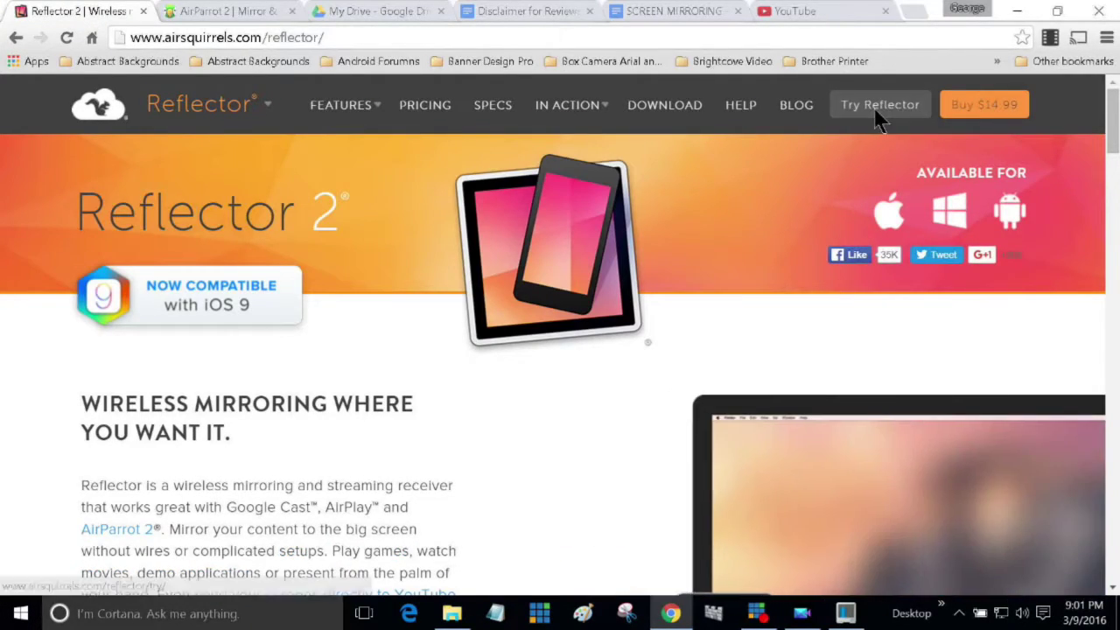
left_click(874, 107)
scroll(600, 271, "down", 2)
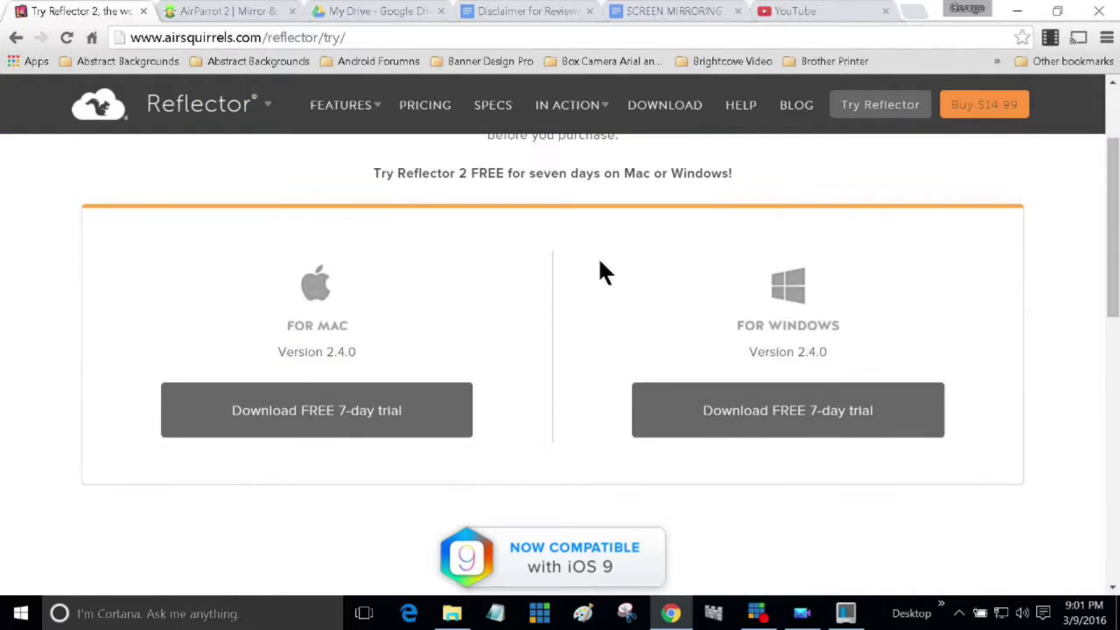
scroll(601, 273, "up", 2)
Open the Try AirParrot page and review the free 7-day trial downloads for Mac and Windows
left_click(184, 10)
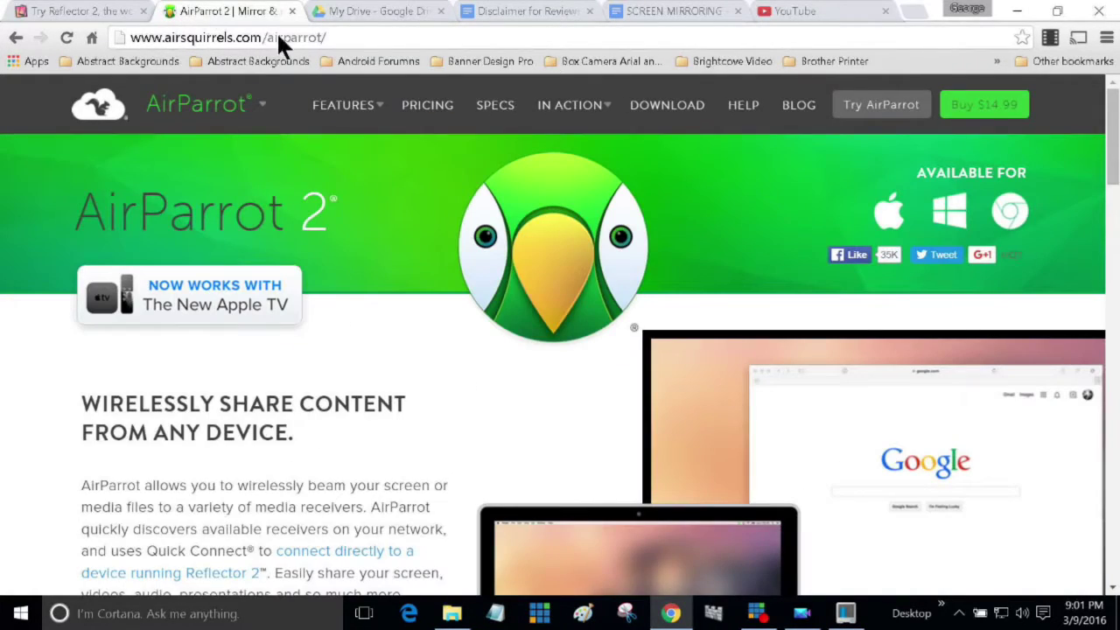
left_click(891, 105)
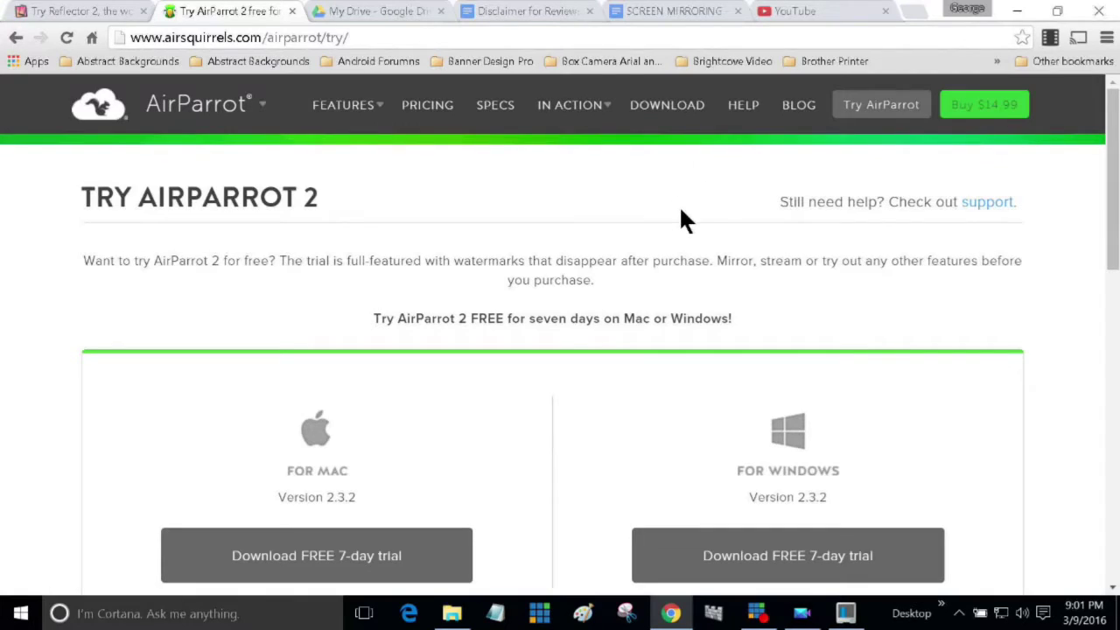
scroll(682, 215, "down", 2)
scroll(683, 214, "up", 2)
Return from the two trial pages to the AirParrot and Reflector product pages
left_click(201, 102)
left_click(93, 12)
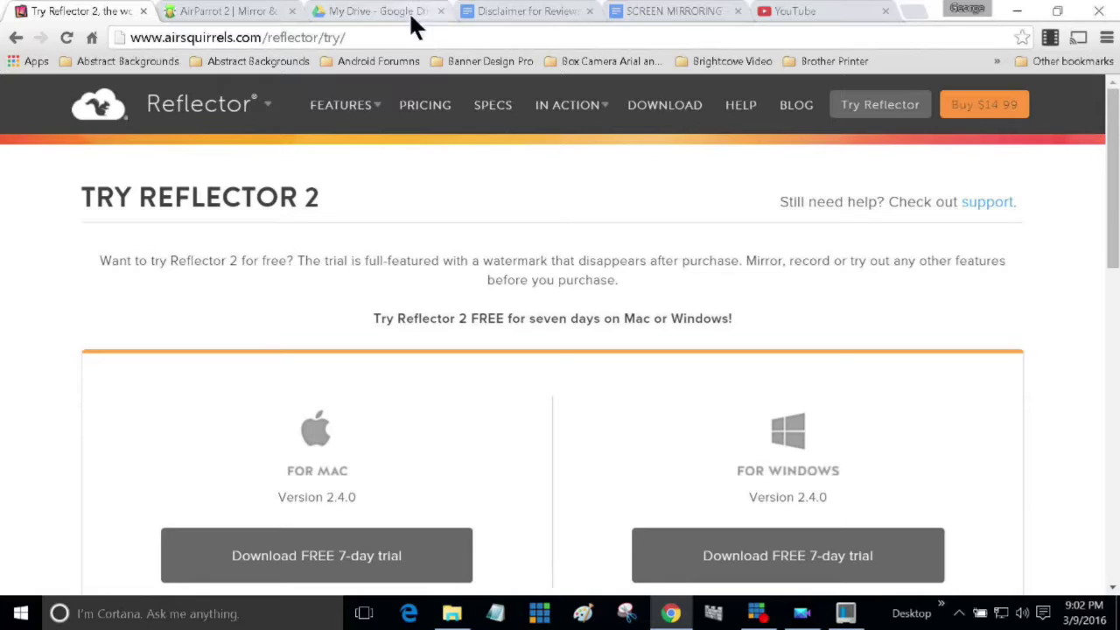
left_click(182, 109)
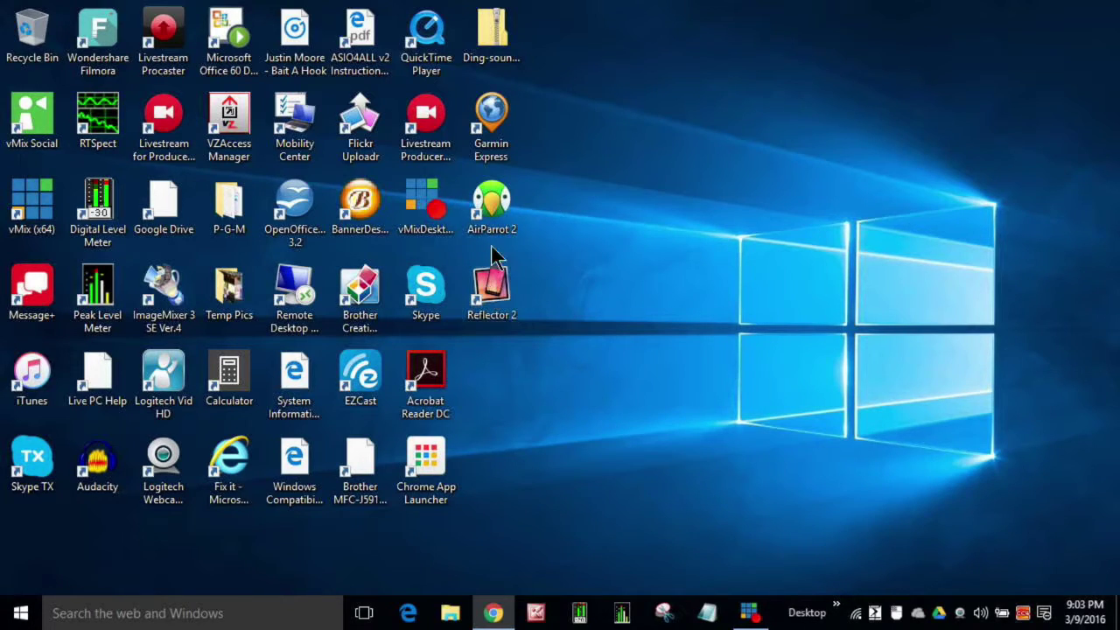
Launch Reflector 2 from its desktop shortcut
right_click(489, 276)
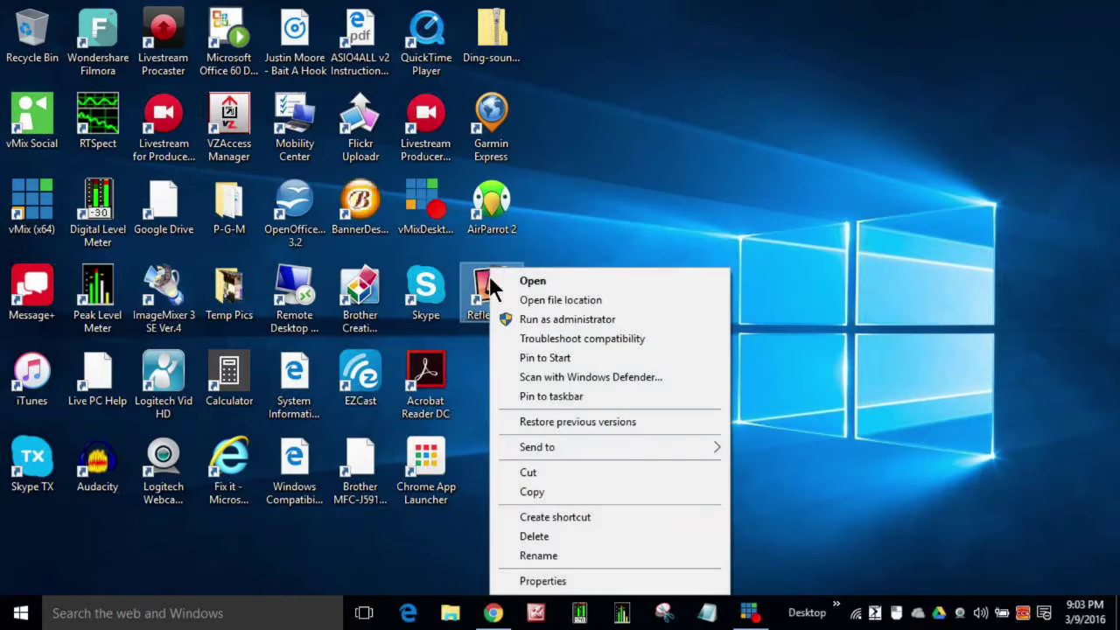
left_click(510, 276)
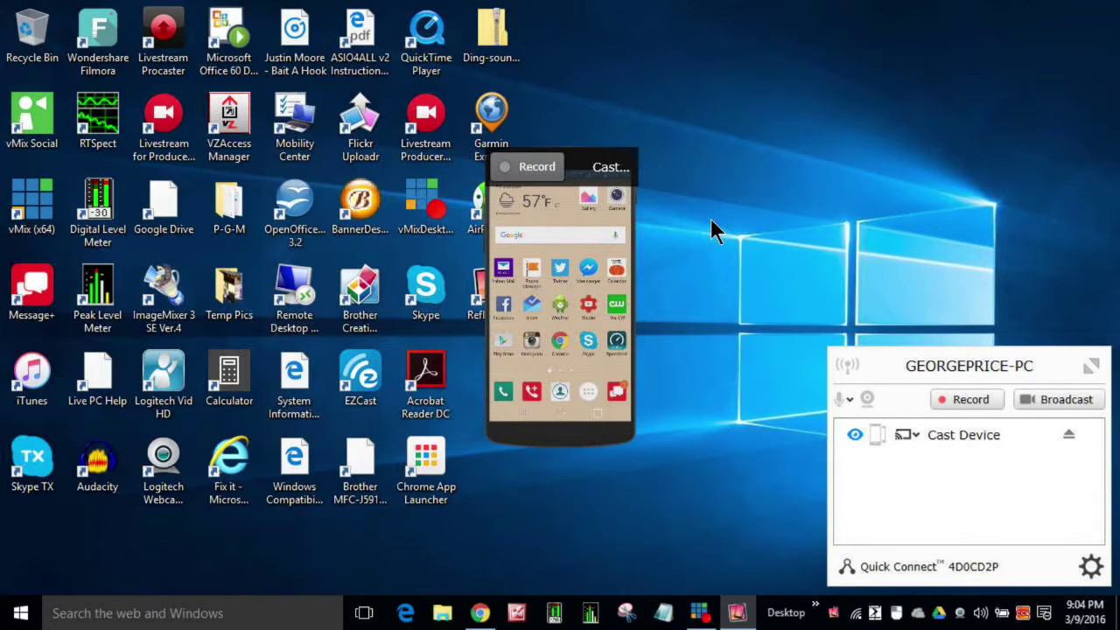
Dismiss the device list and arrange the two mirrored phone windows side by side on the desktop
left_click(629, 256)
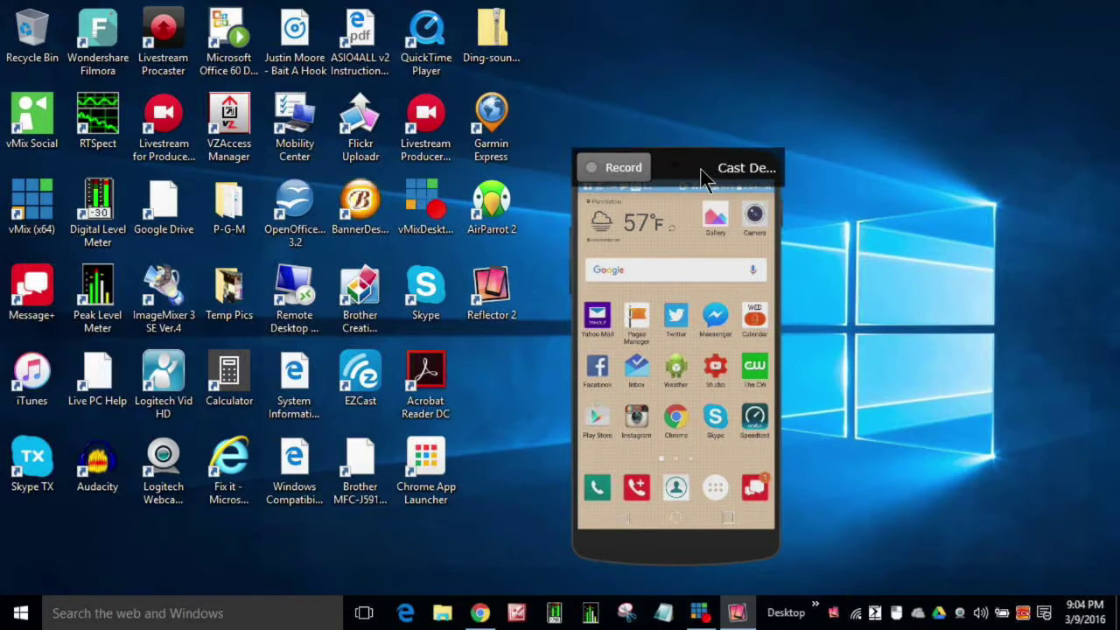
left_click_drag(705, 178, 584, 140)
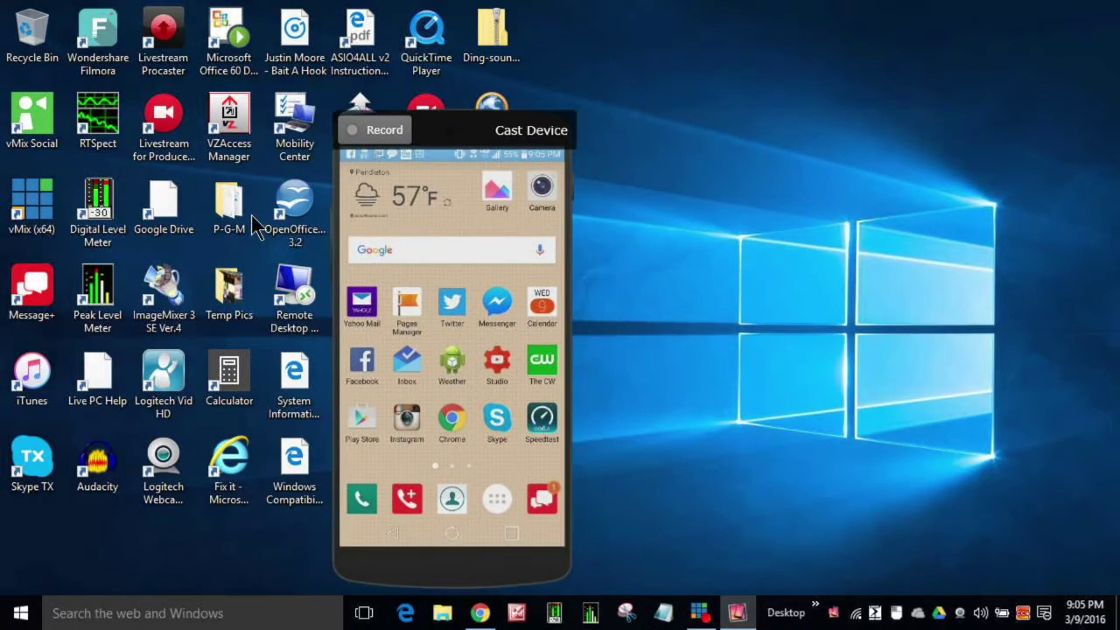
left_click_drag(425, 151, 540, 113)
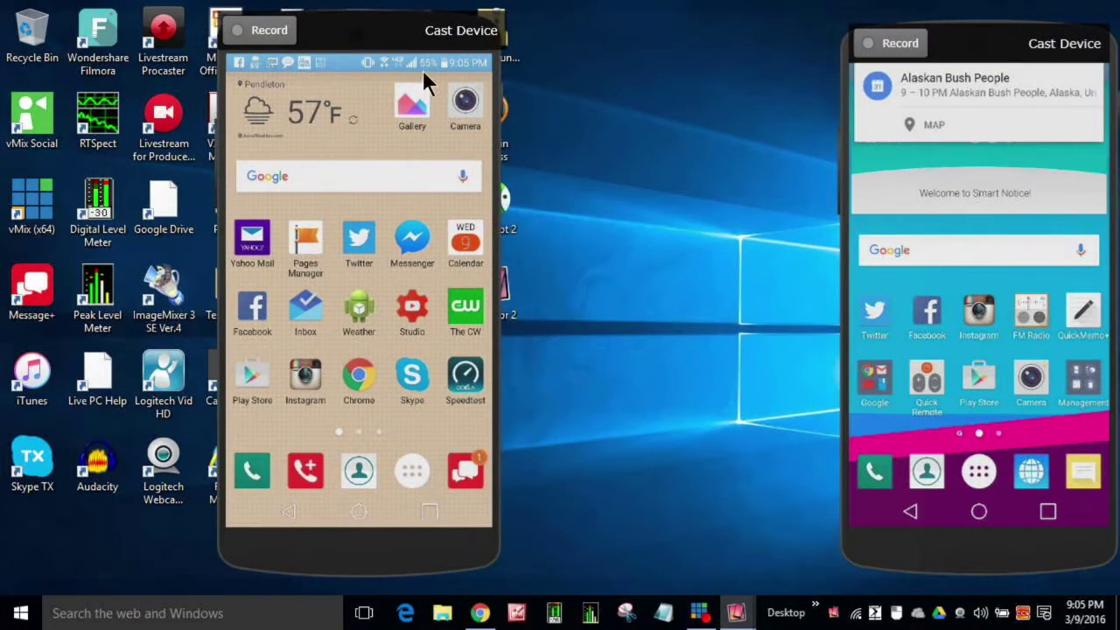
left_click_drag(967, 52, 687, 54)
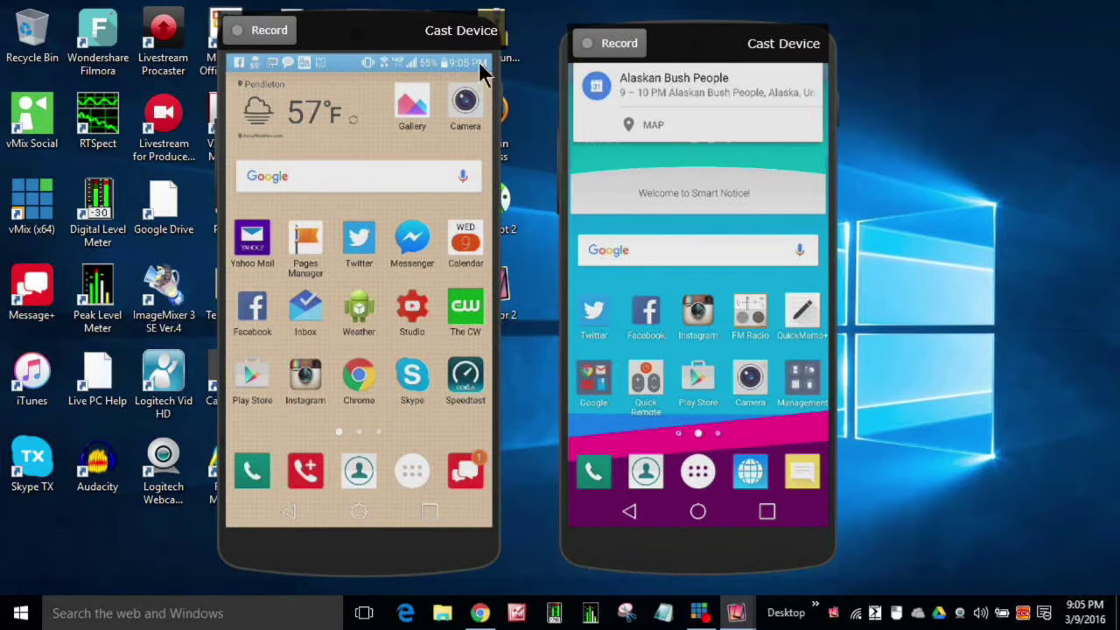
Record a short clip of the mirrored phone with the beige home screen and stop the recording
left_click(265, 33)
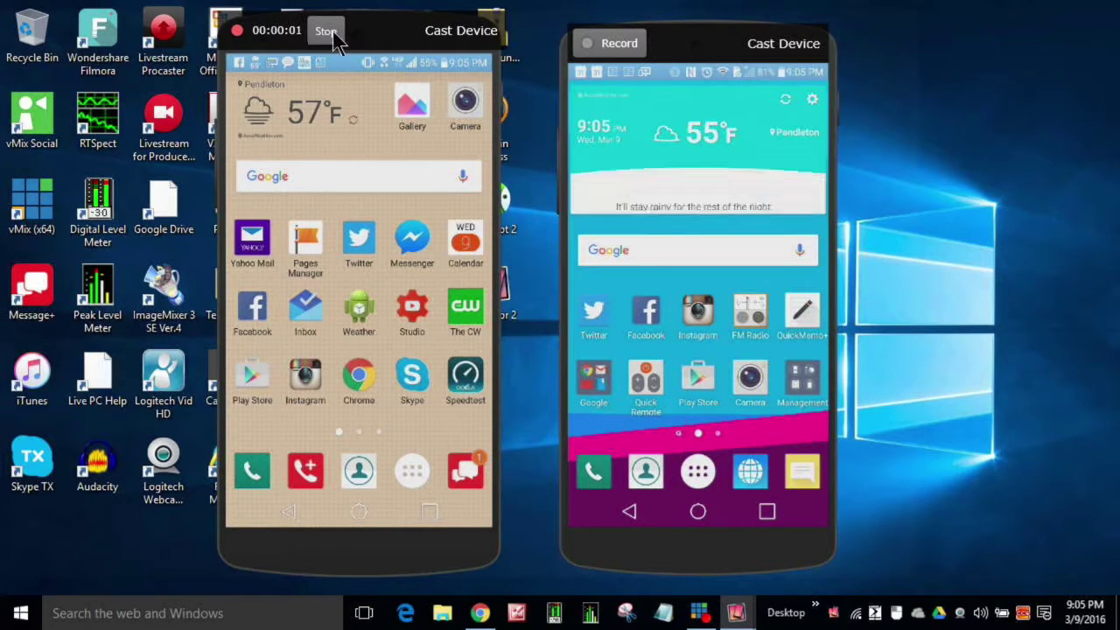
left_click(325, 31)
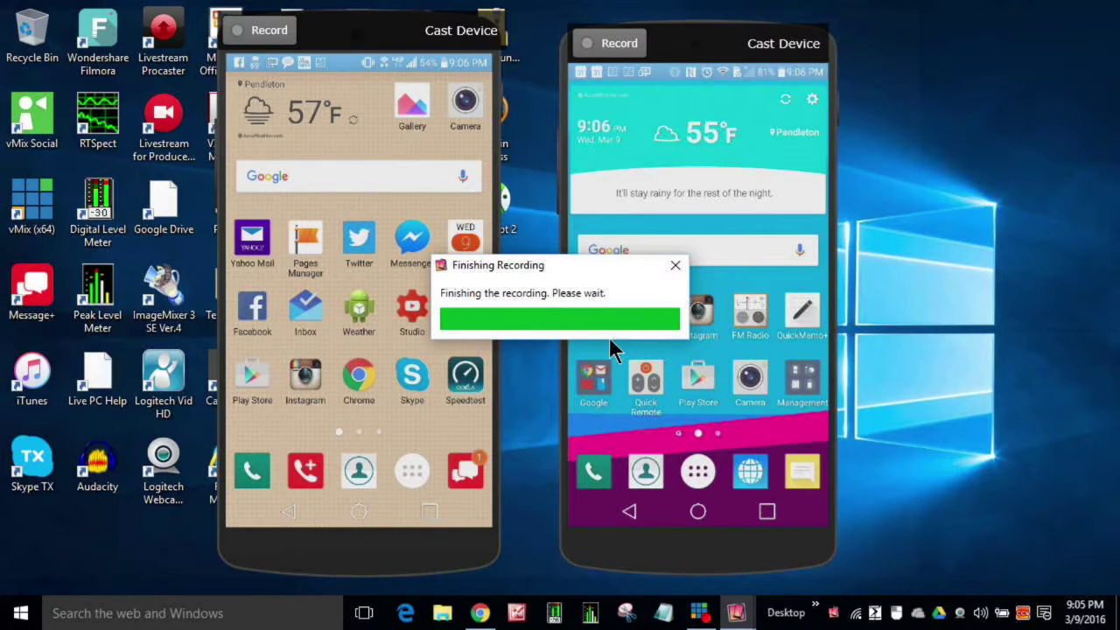
Open Reflector's connected device list and check the available microphone sources without changing the selection
left_click(832, 612)
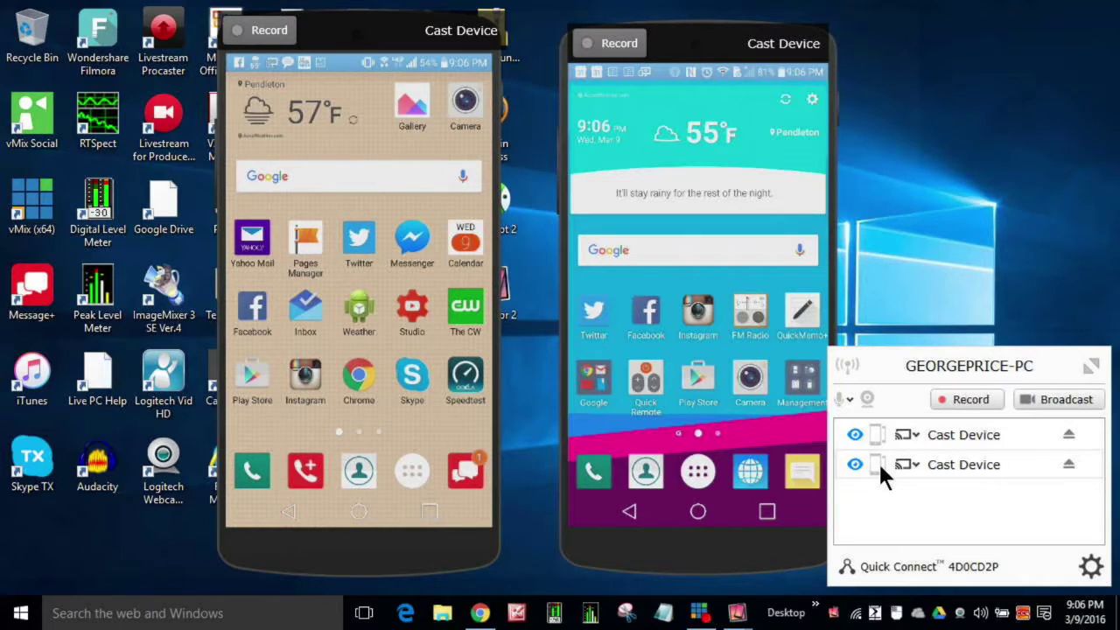
left_click(848, 398)
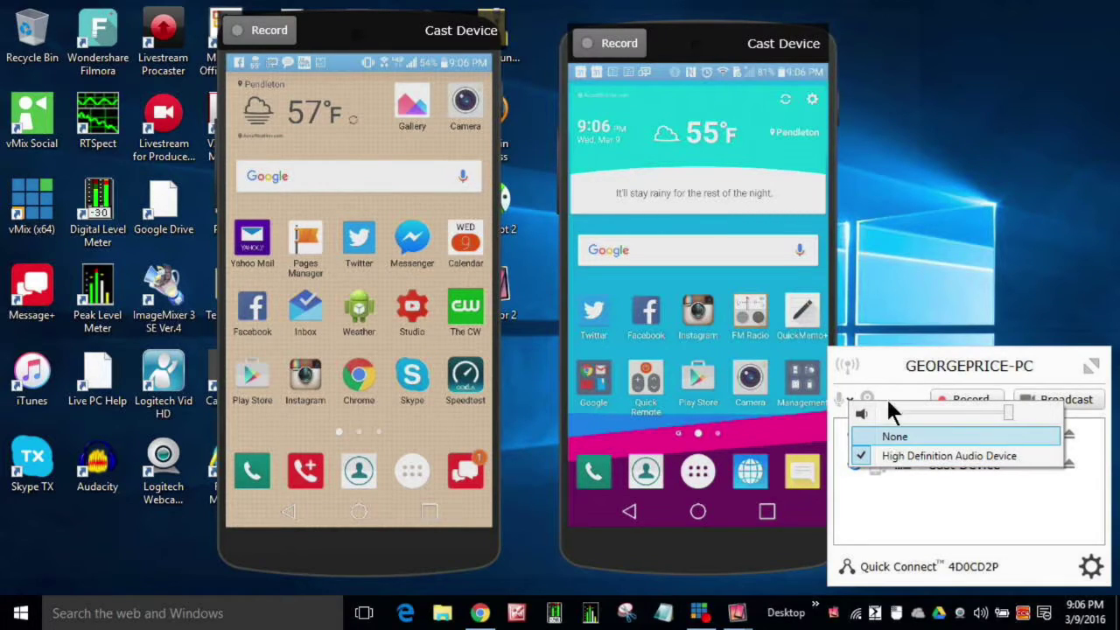
left_click(882, 387)
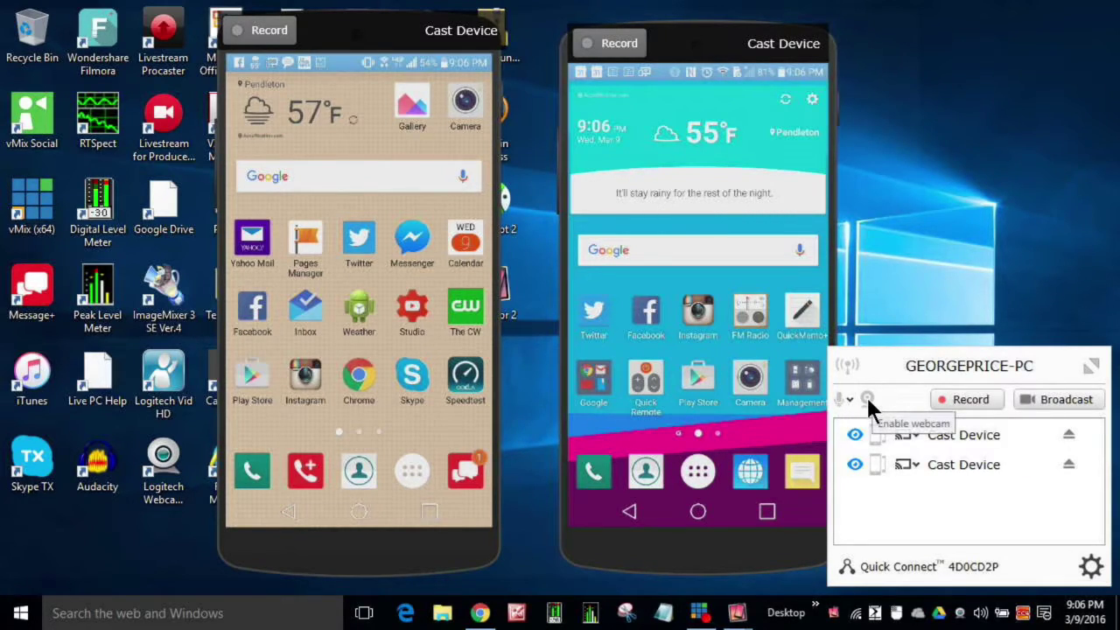
Add the integrated webcam feed alongside the two mirrored phones and dismiss the device list
left_click(866, 398)
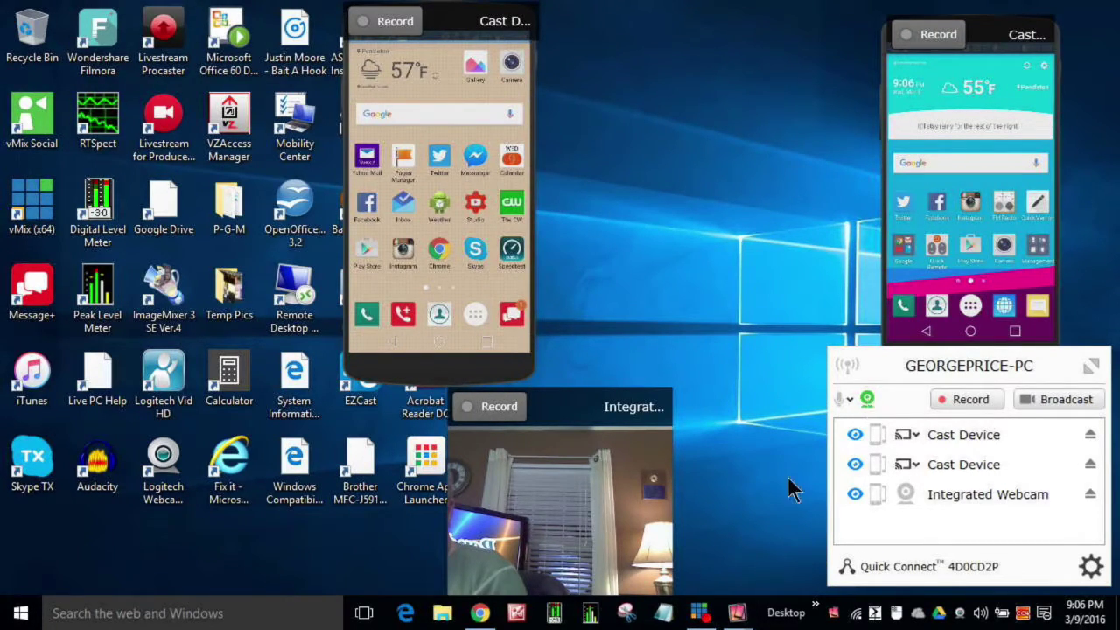
left_click(866, 398)
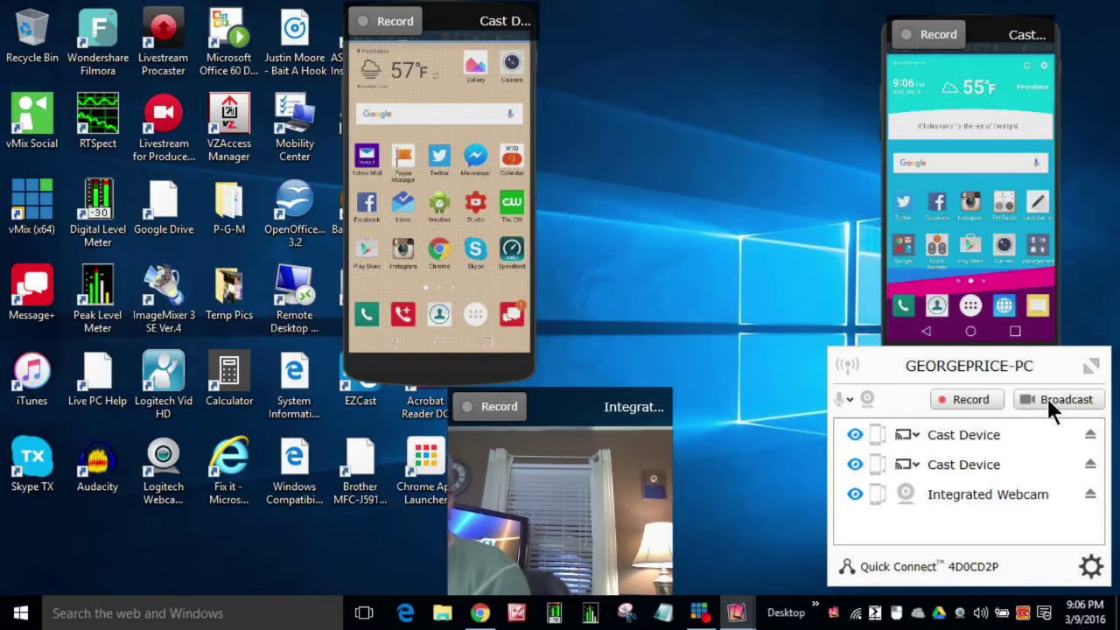
left_click(633, 423)
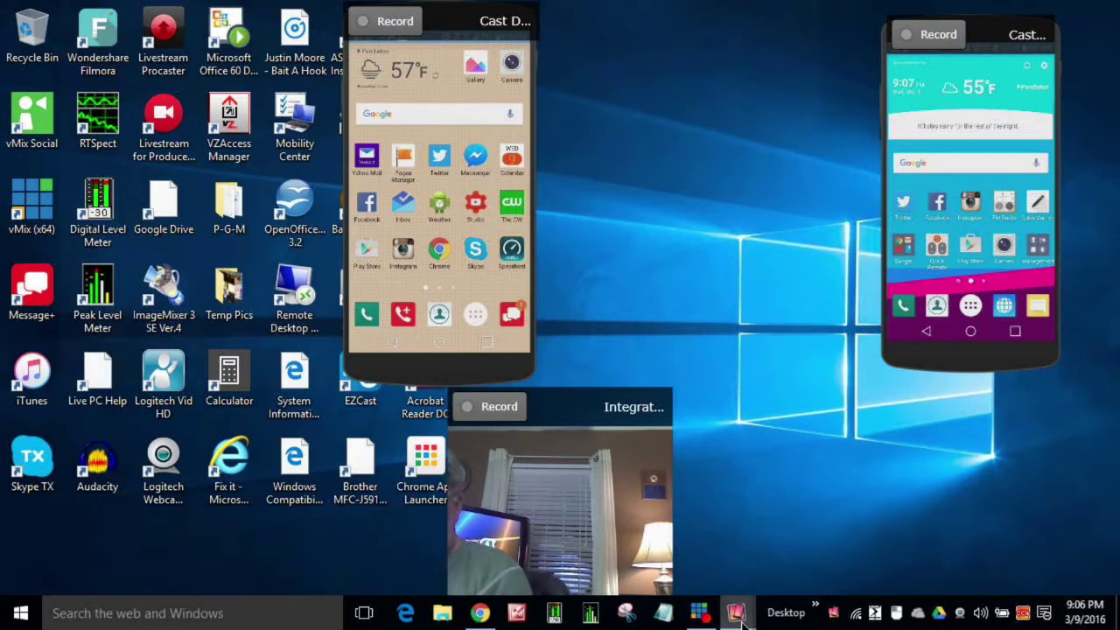
left_click(882, 546)
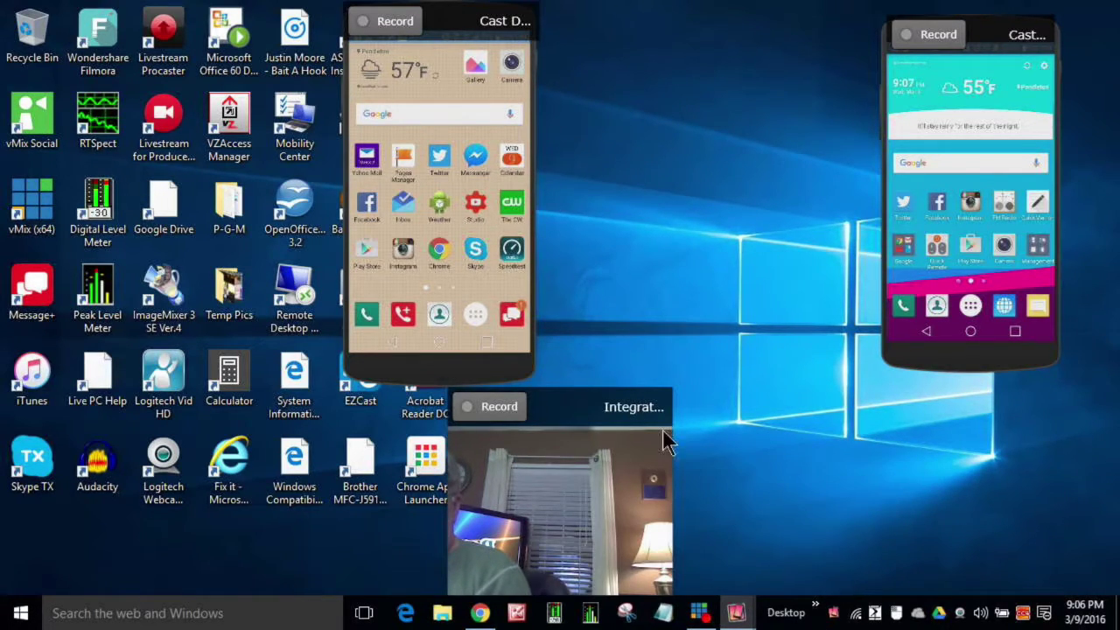
left_click(833, 613)
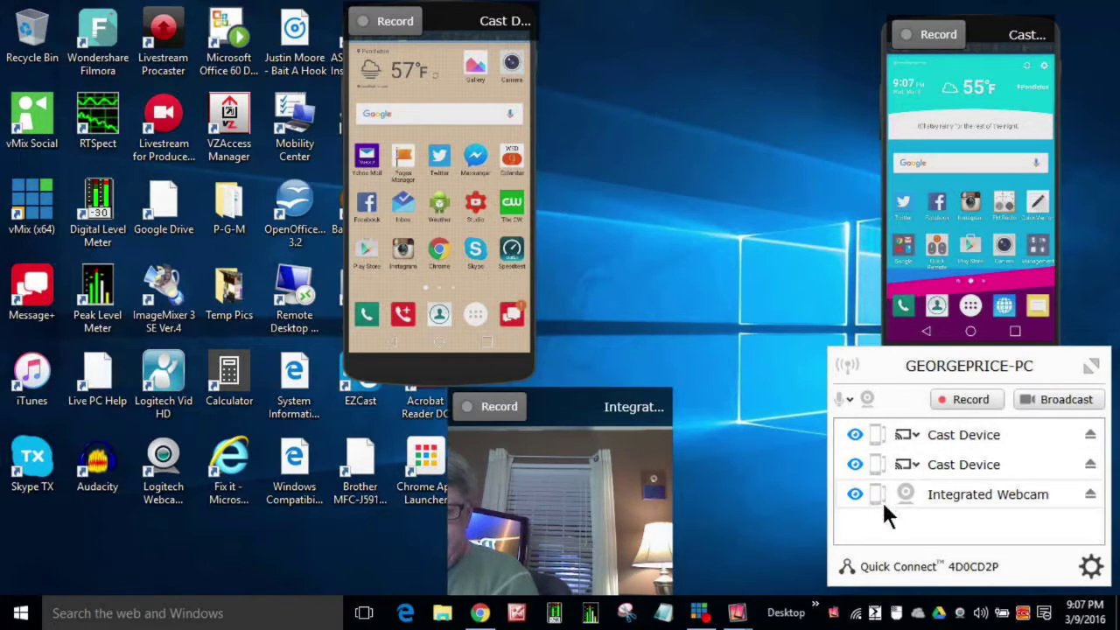
left_click(588, 419)
right_click(588, 419)
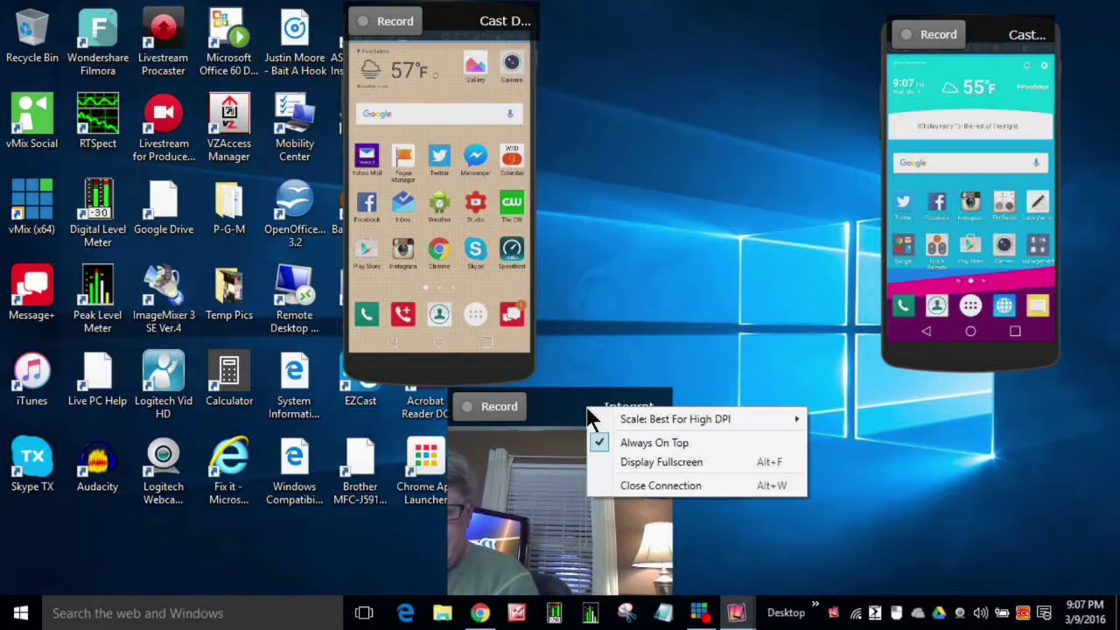
mouse_move(602, 420)
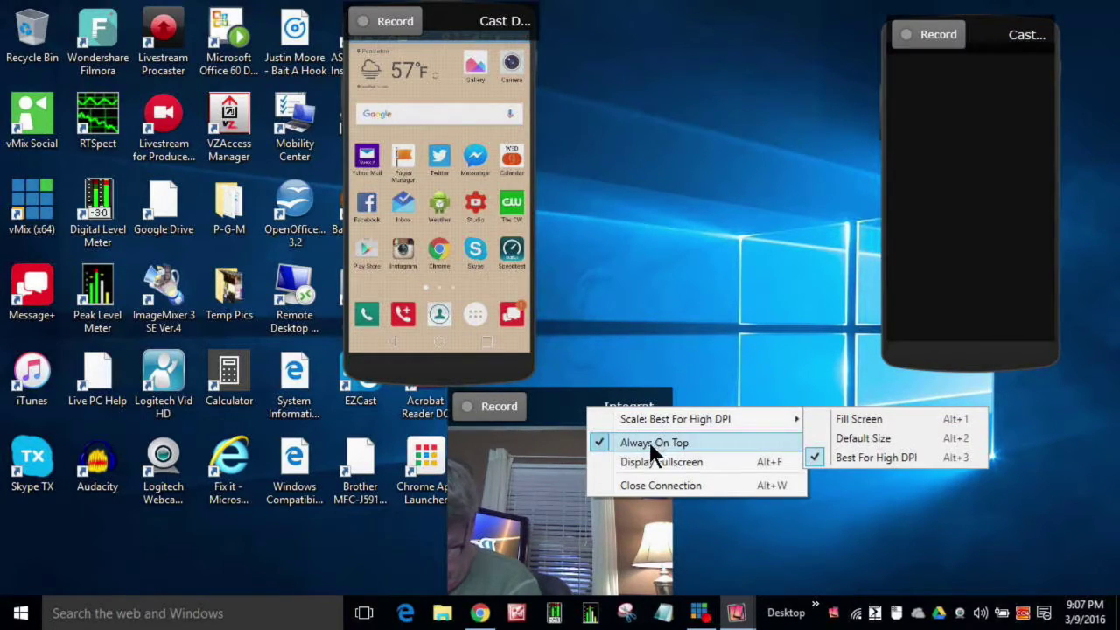
left_click(649, 486)
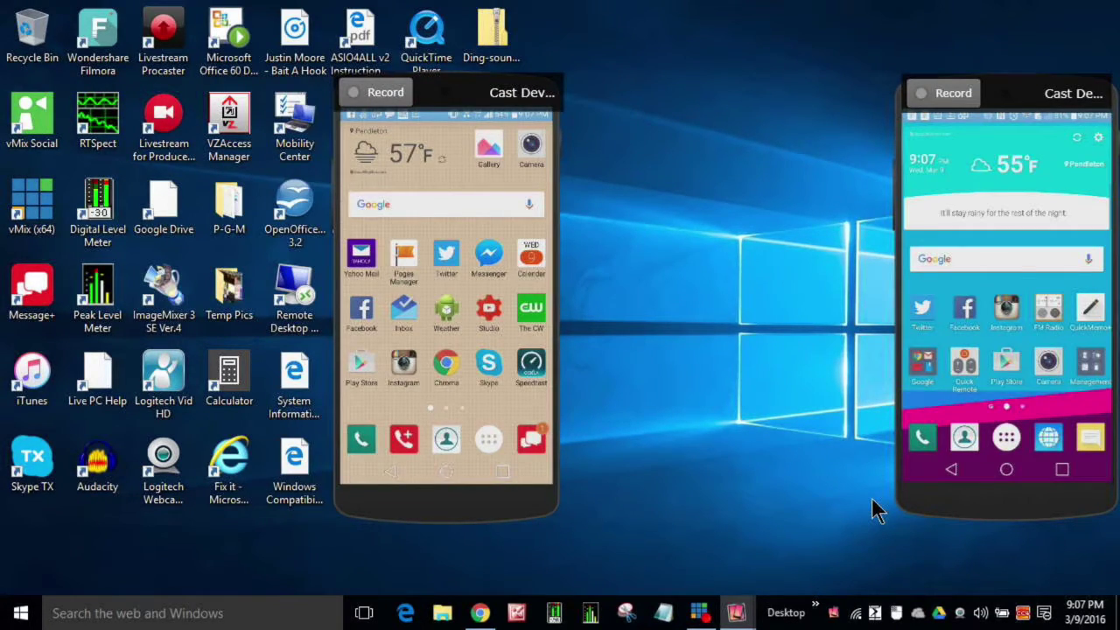
Check the connected device list and place the mirrored phone with the turquoise home screen right beside the beige one
left_click(830, 613)
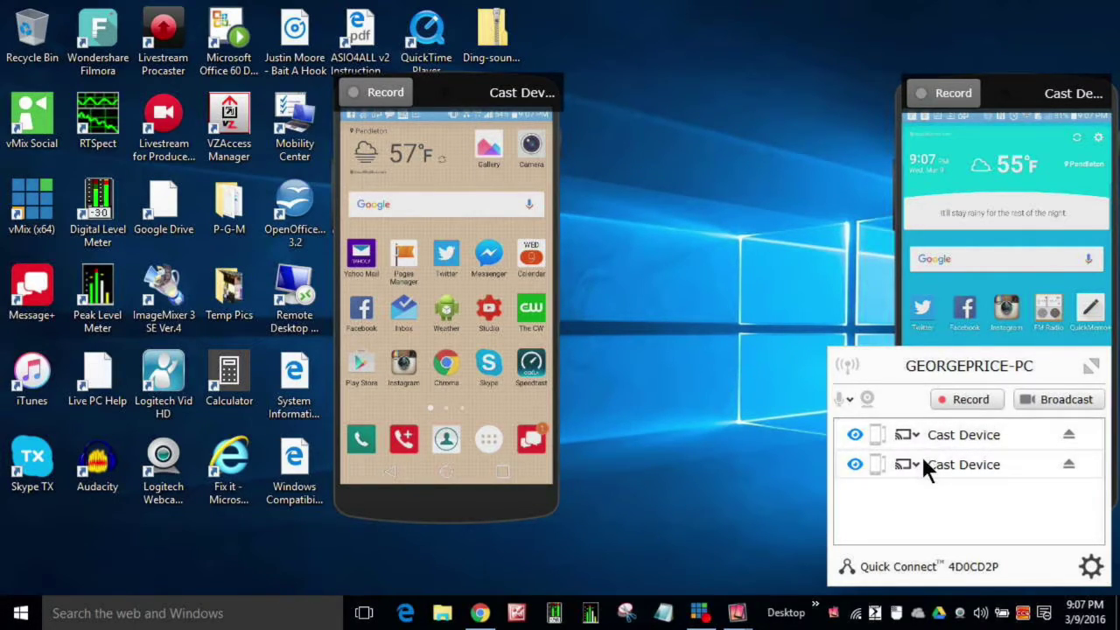
left_click(1057, 101)
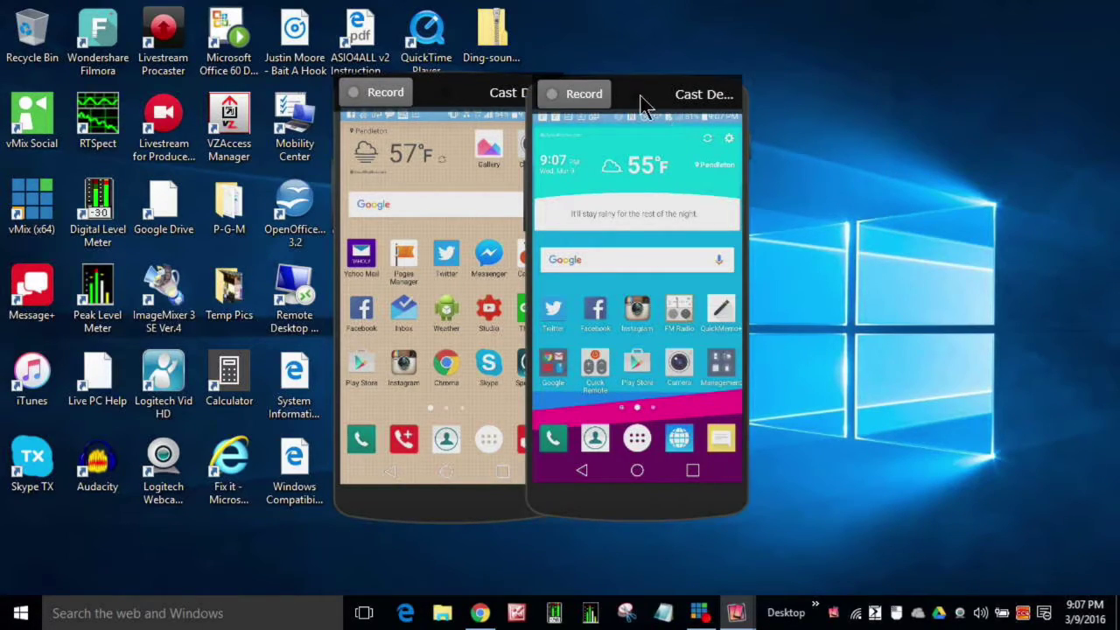
left_click_drag(641, 105, 690, 106)
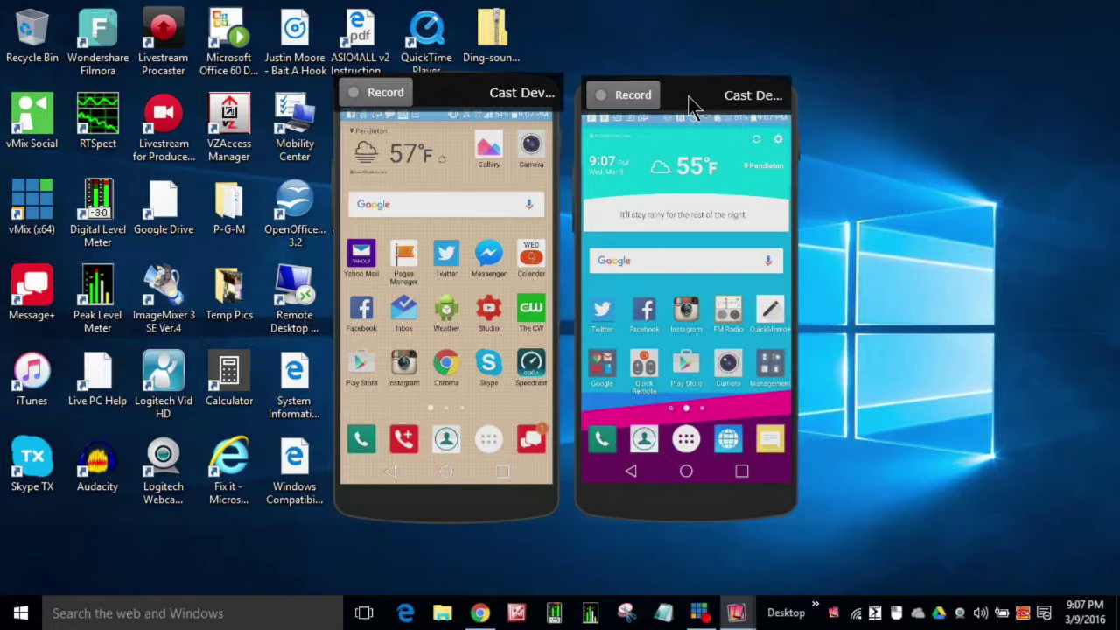
left_click(686, 168)
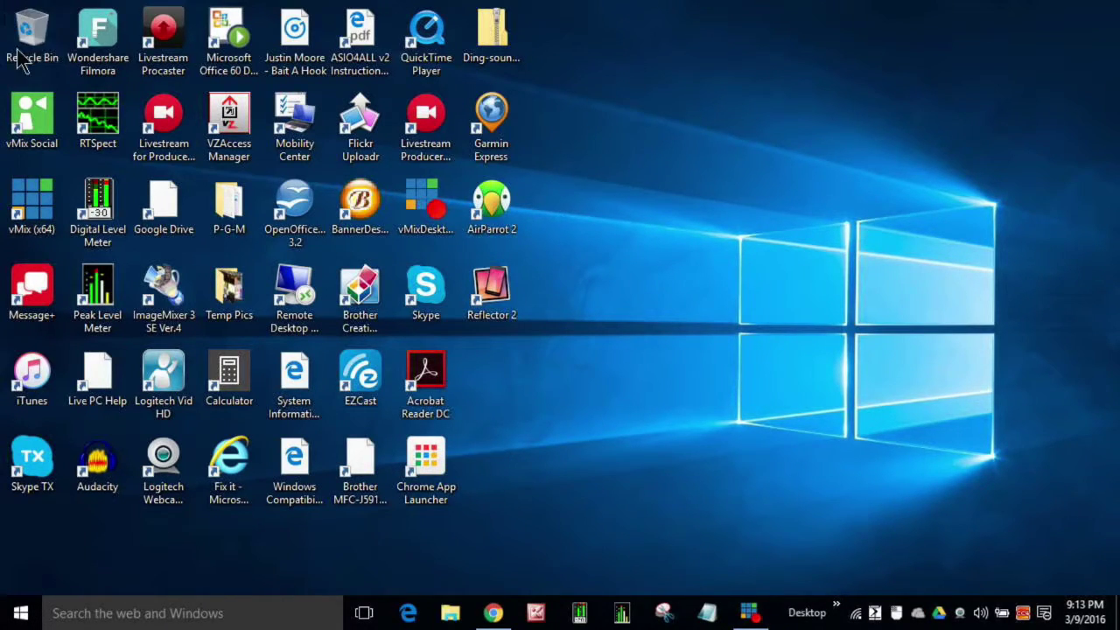
Launch AirParrot 2 from the desktop and mirror Display 1 to the Chromecast8939 receiver
right_click(495, 199)
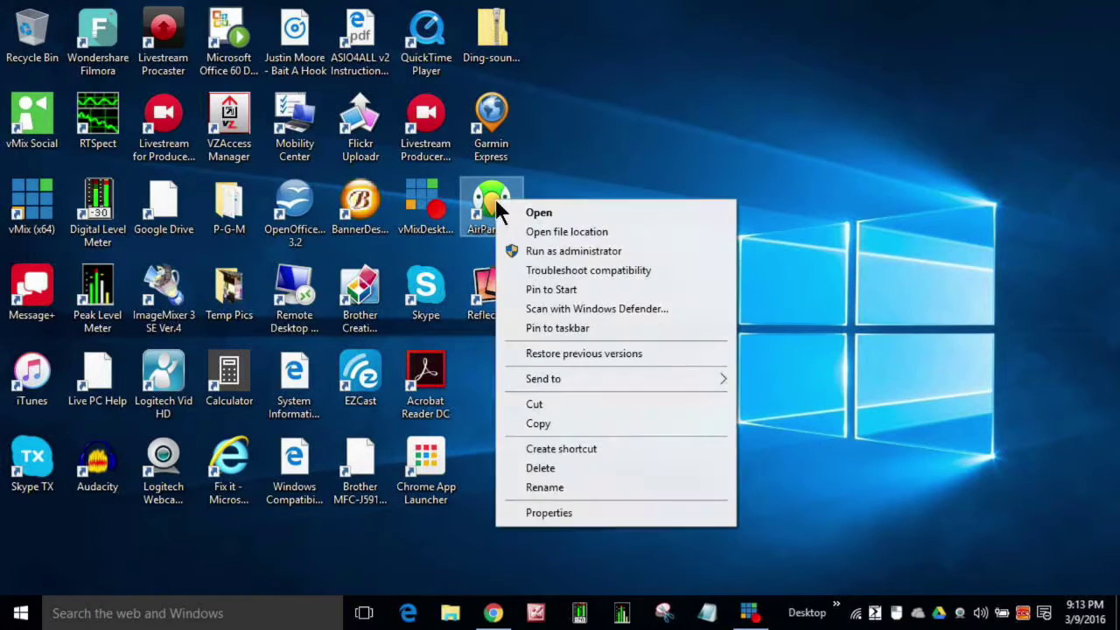
left_click(516, 212)
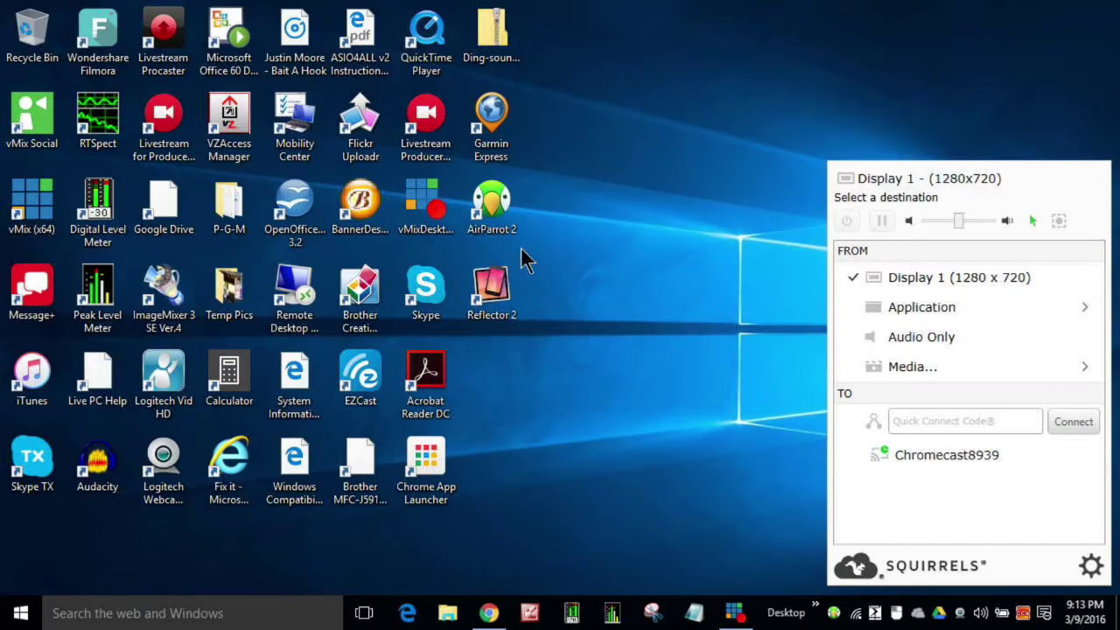
left_click(929, 447)
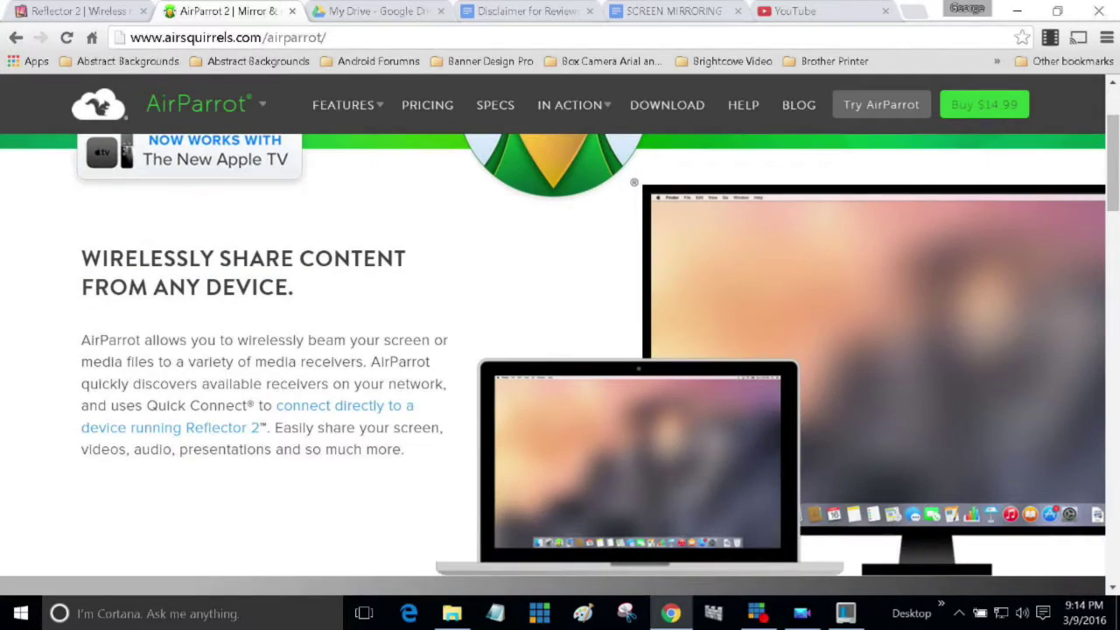
Review the AirParrot 2 product page sections on multiple receivers, adapter-free sharing and big-screen streaming in the browser
scroll(451, 358, "down", 3)
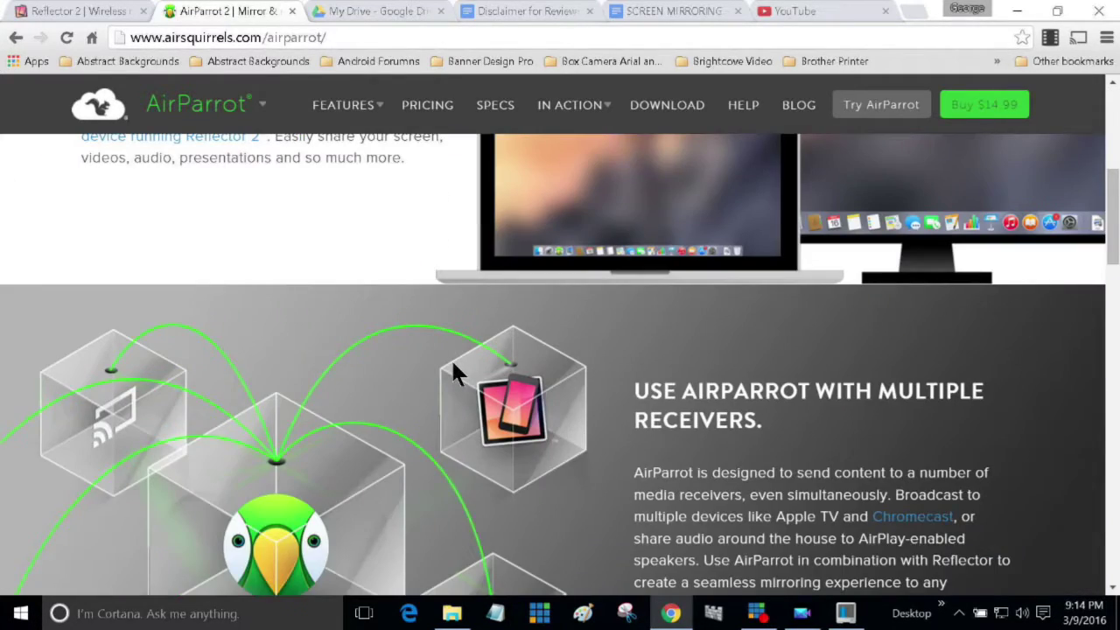
scroll(453, 371, "down", 5)
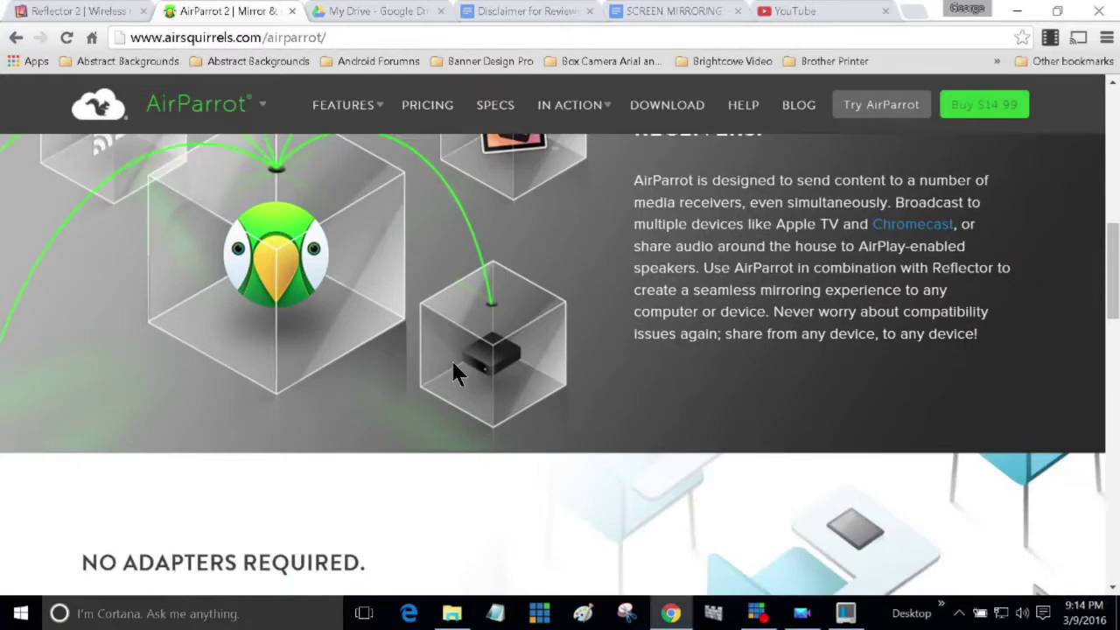
scroll(454, 367, "up", 5)
scroll(453, 368, "down", 10)
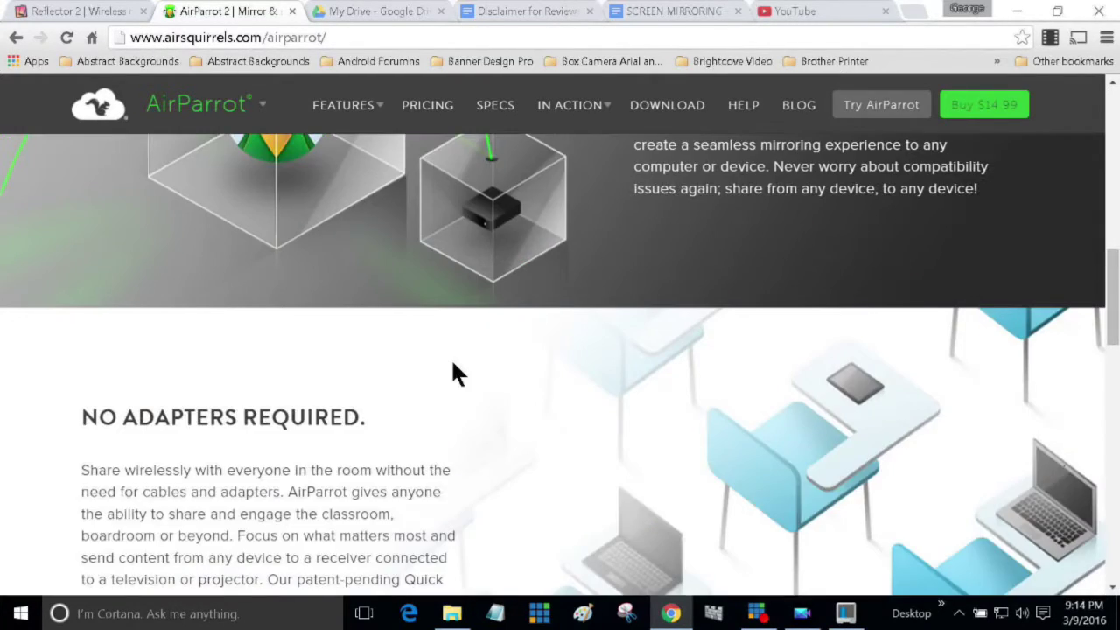
scroll(453, 371, "down", 3)
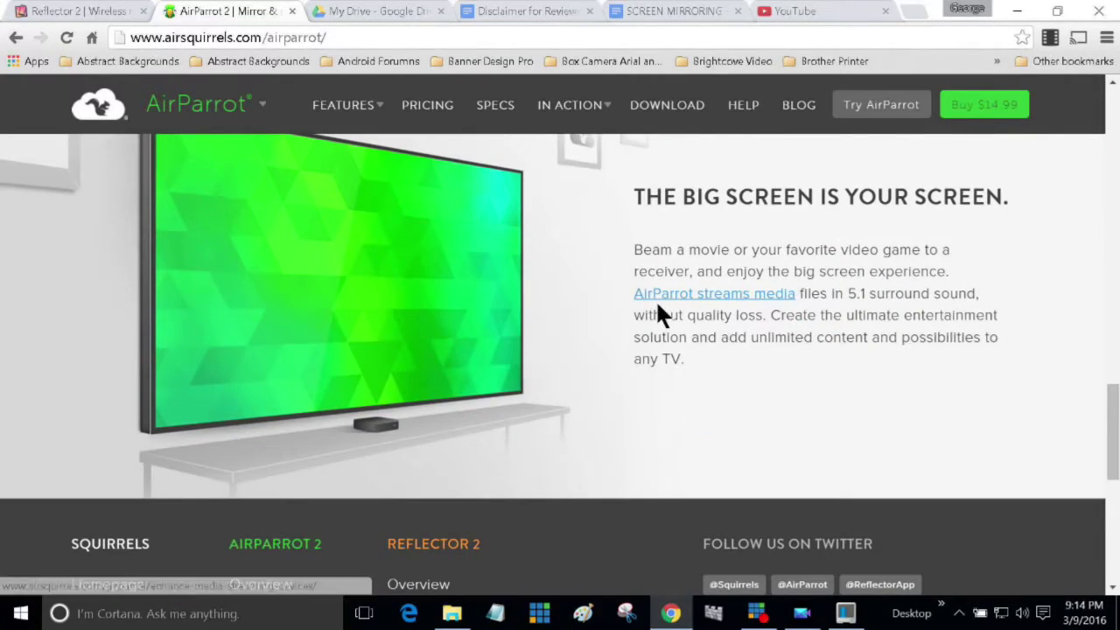
scroll(657, 307, "up", 15)
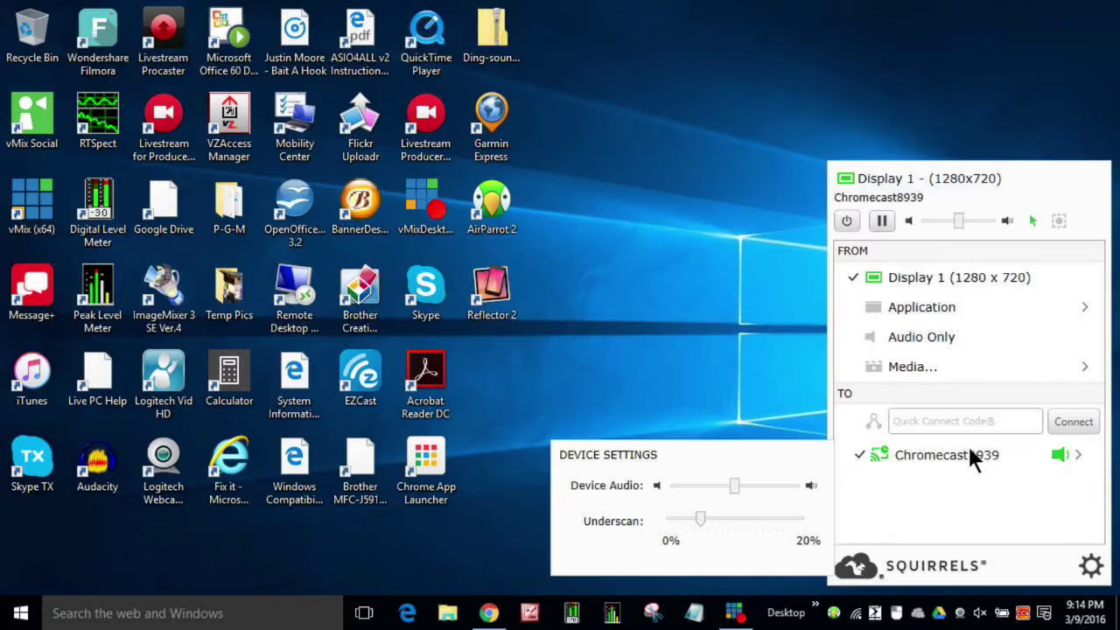
Try to send the recently used JPG photo to Chromecast8939 as the media source, and close the AirParrot 2 program
left_click(680, 345)
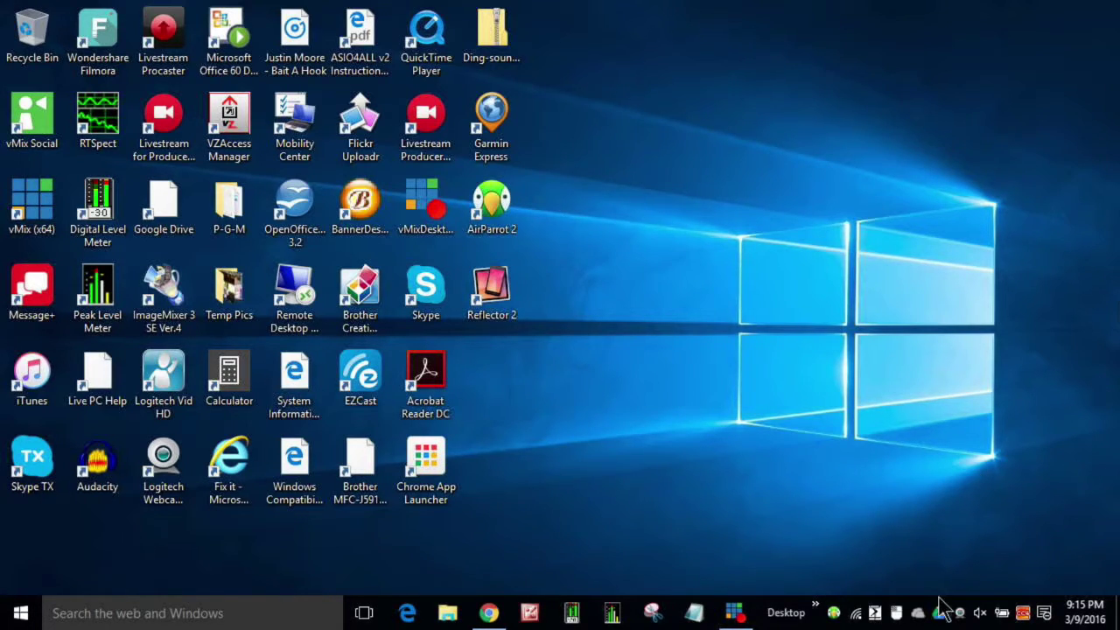
left_click(834, 613)
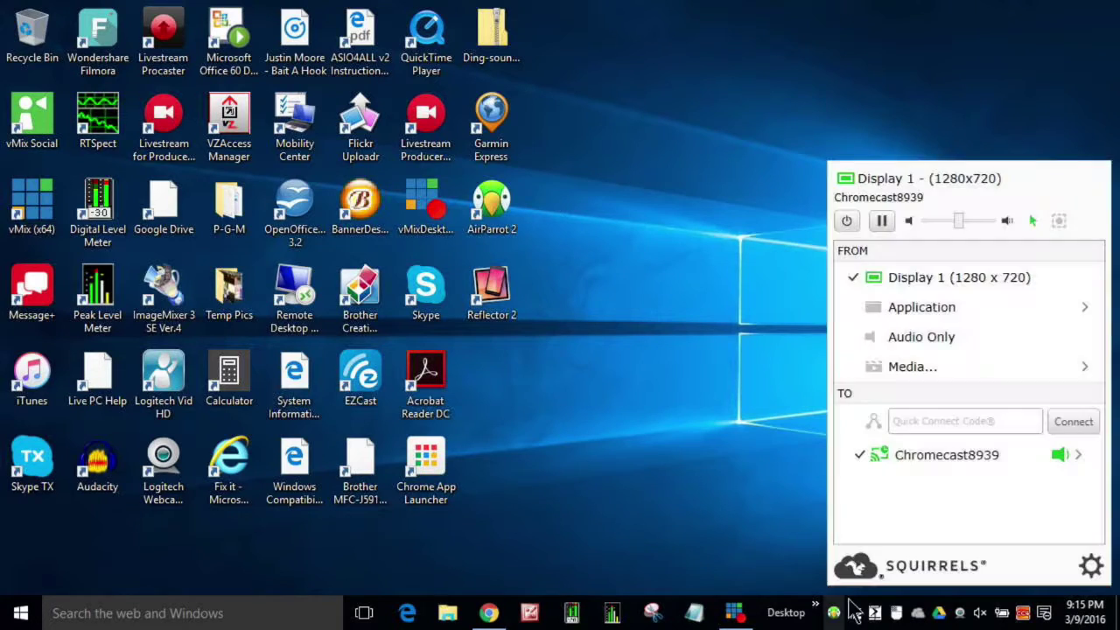
left_click(875, 366)
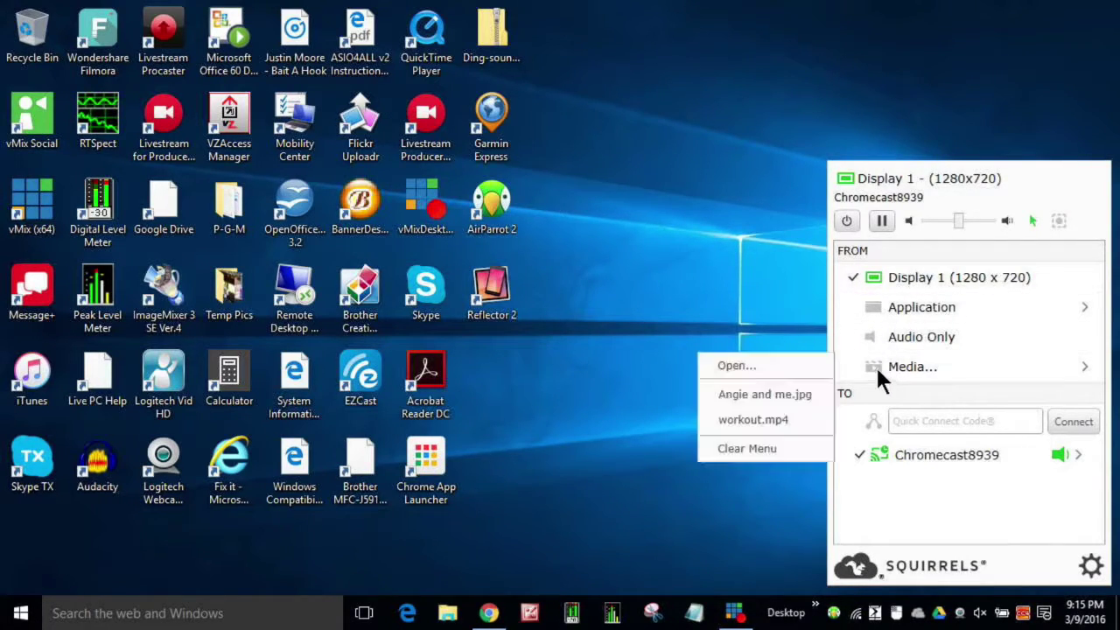
left_click(758, 410)
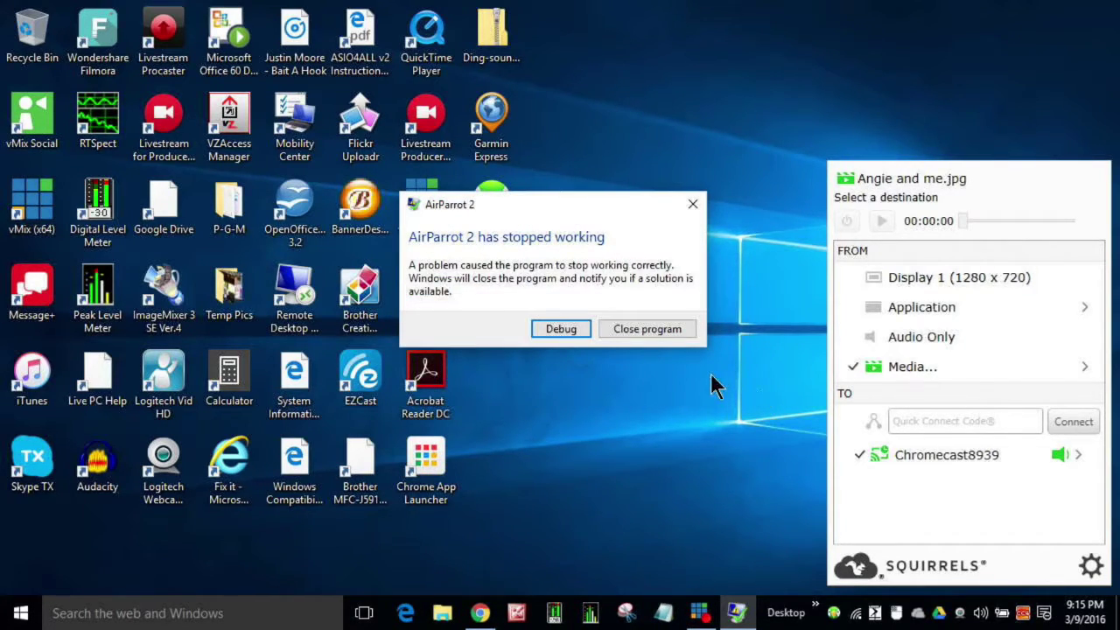
left_click(639, 331)
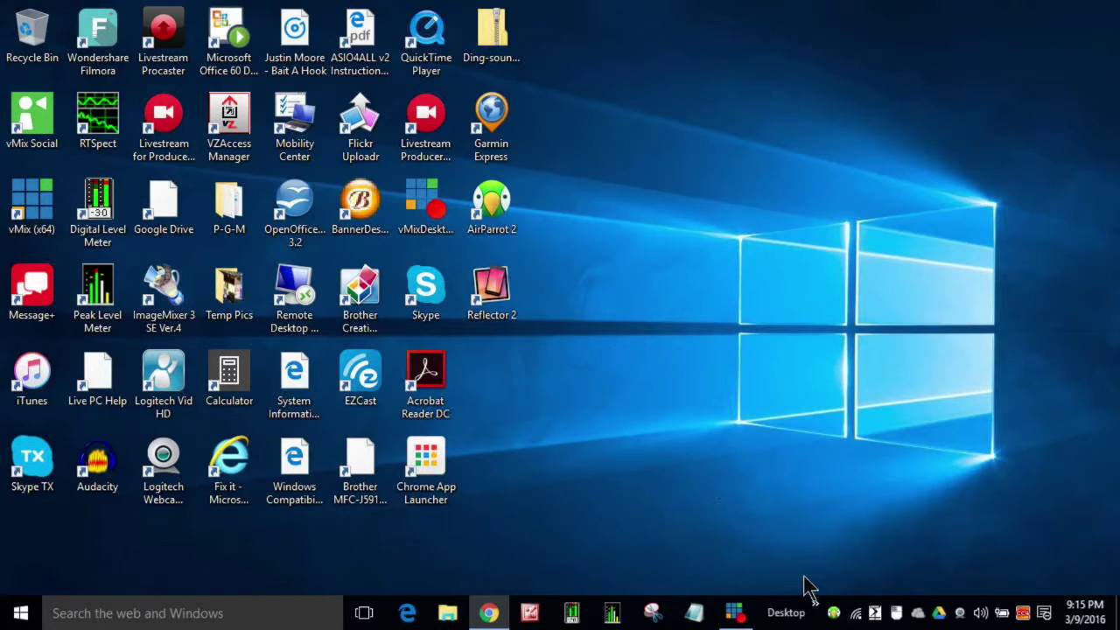
Relaunch AirParrot 2 from the desktop and choose the recent JPG photo as its media source
right_click(481, 203)
left_click(518, 211)
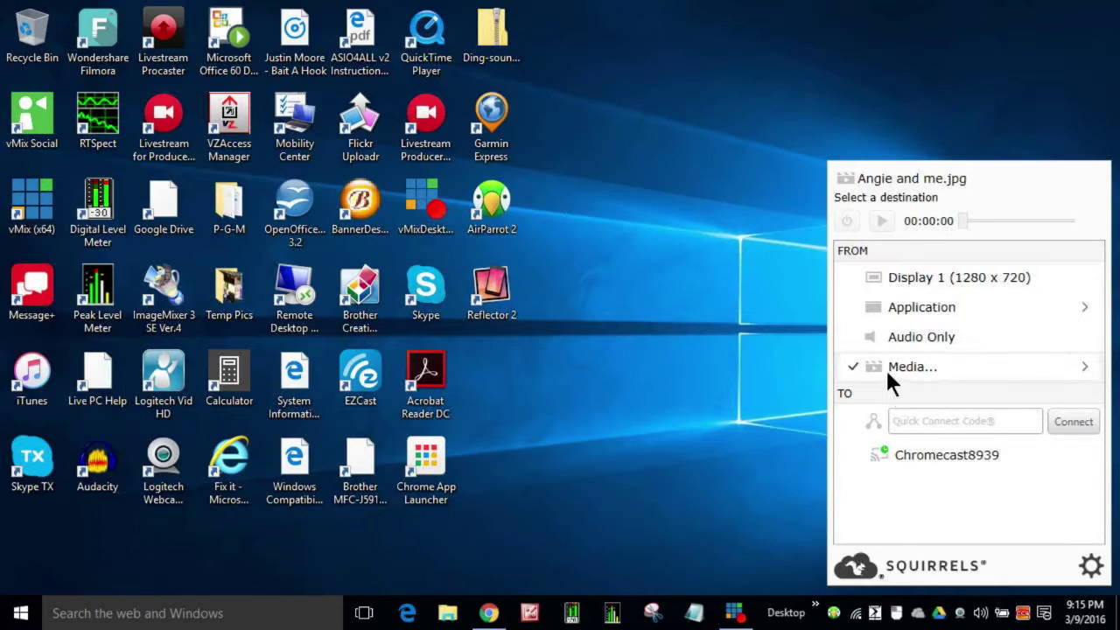
mouse_move(884, 366)
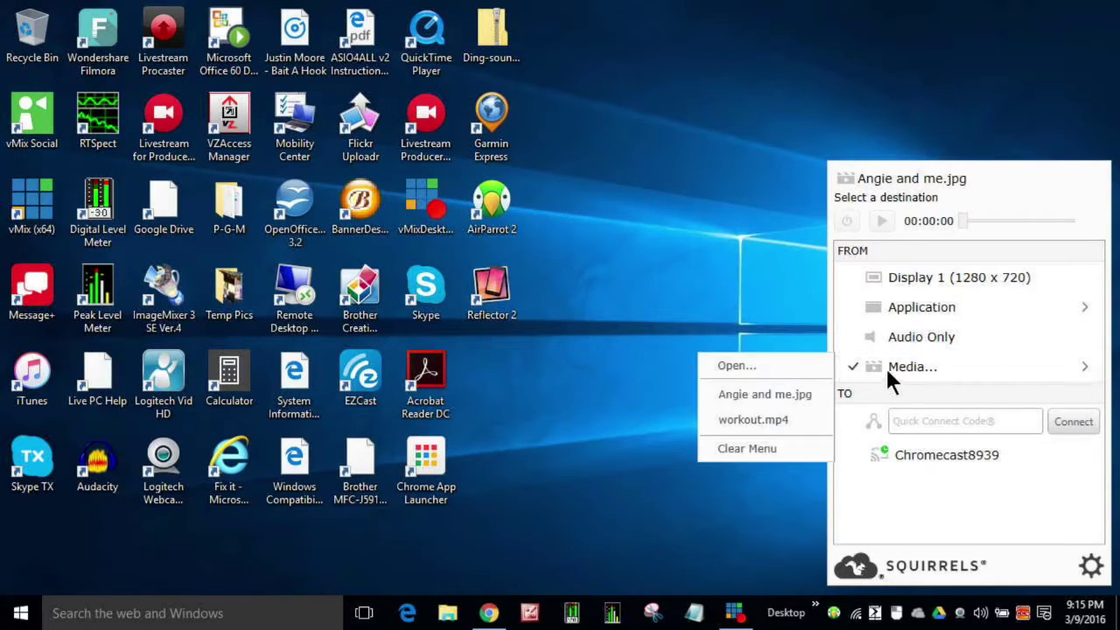
left_click(739, 395)
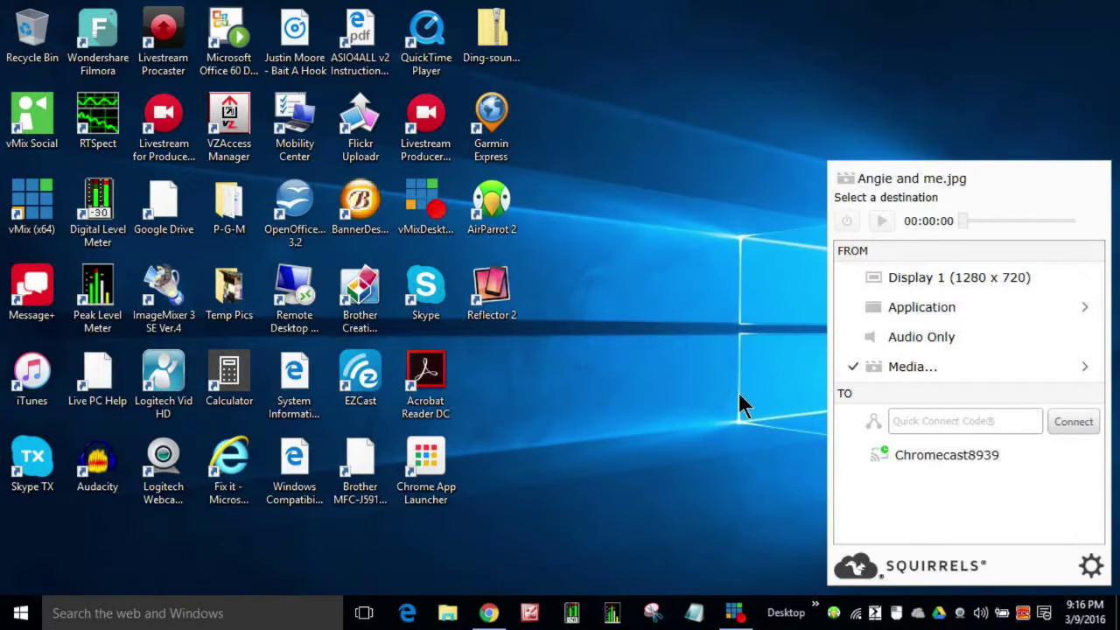
Set the source to Display 1 and look over the Application, Audio Only and Media source options
left_click(929, 294)
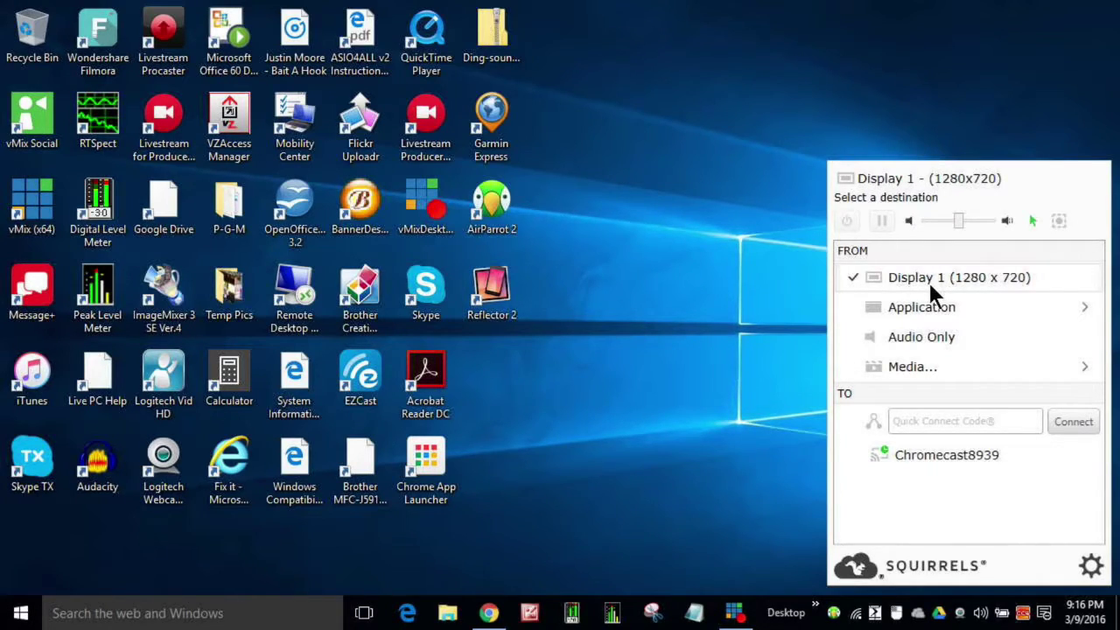
mouse_move(925, 306)
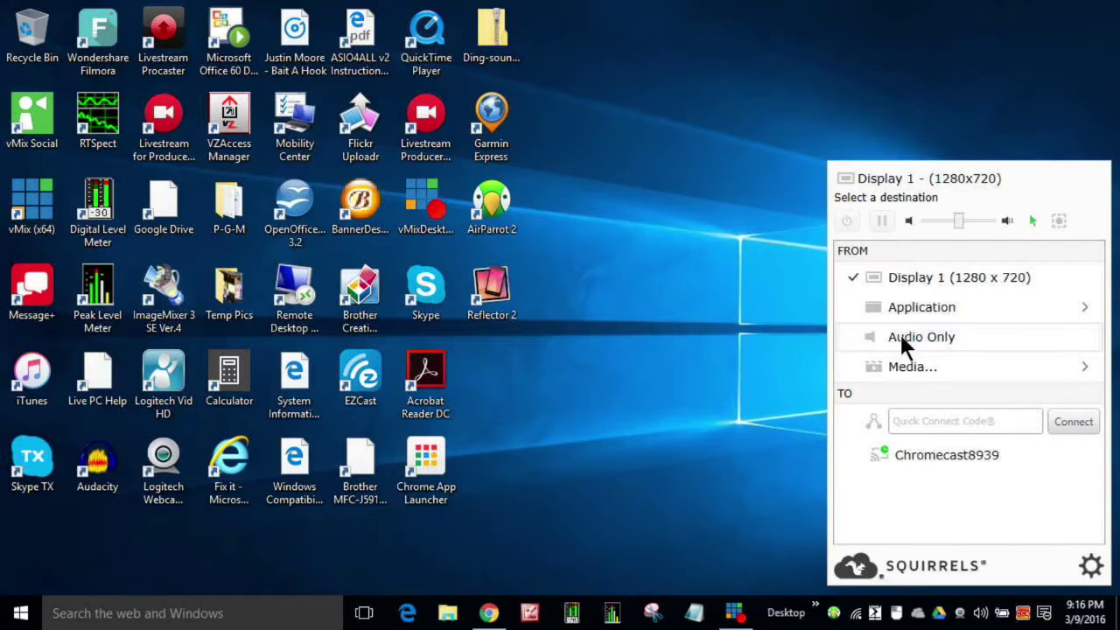
mouse_move(904, 367)
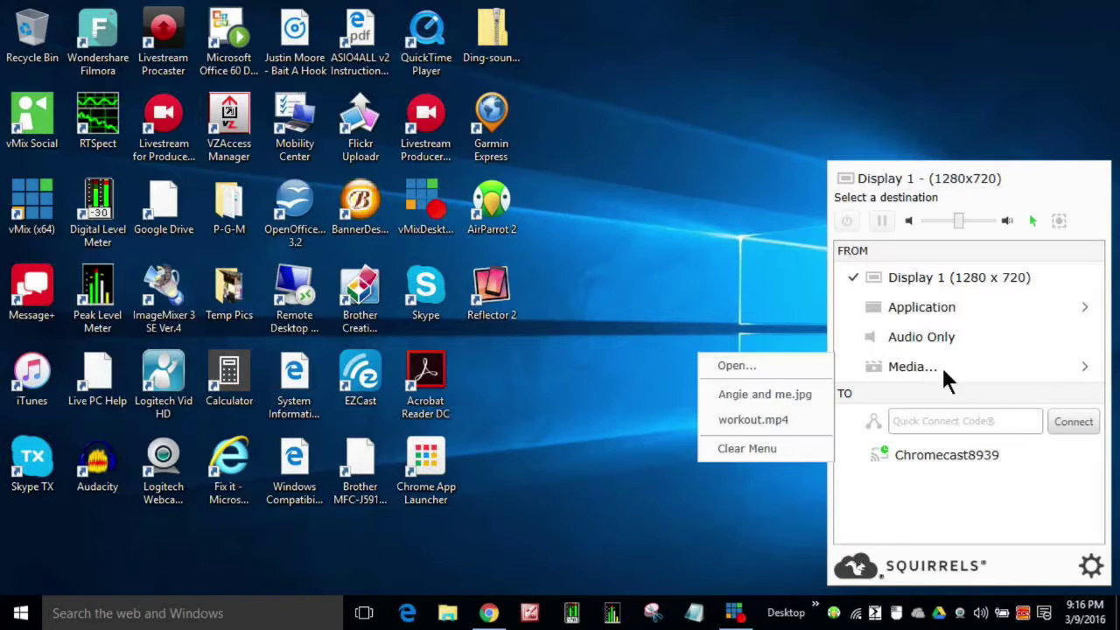